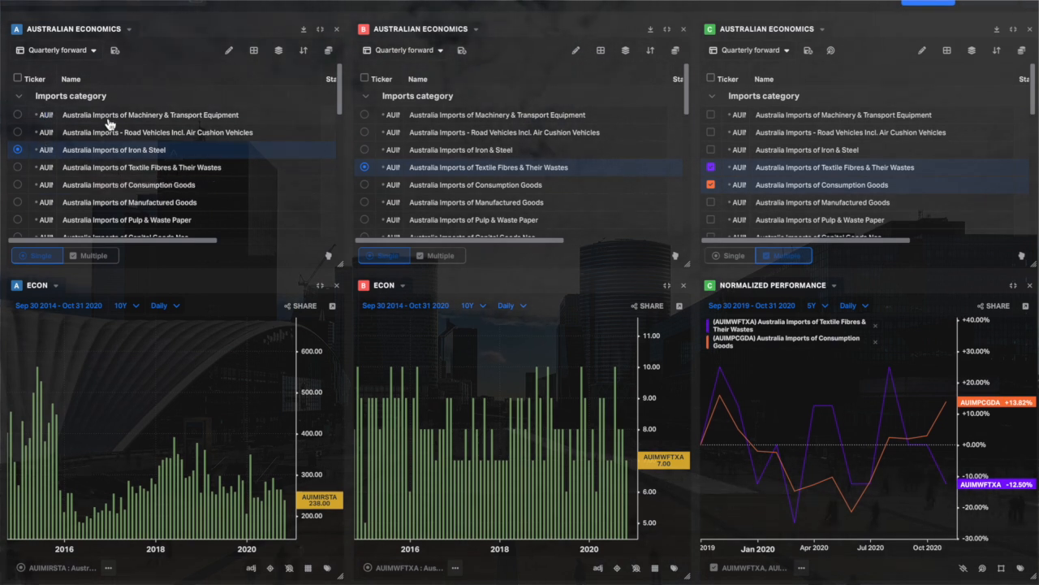
Plot Australia Imports of Machinery & Transport Equipment in group A and Australia Imports of Misc. Manufactured Articles in group B.
click(17, 115)
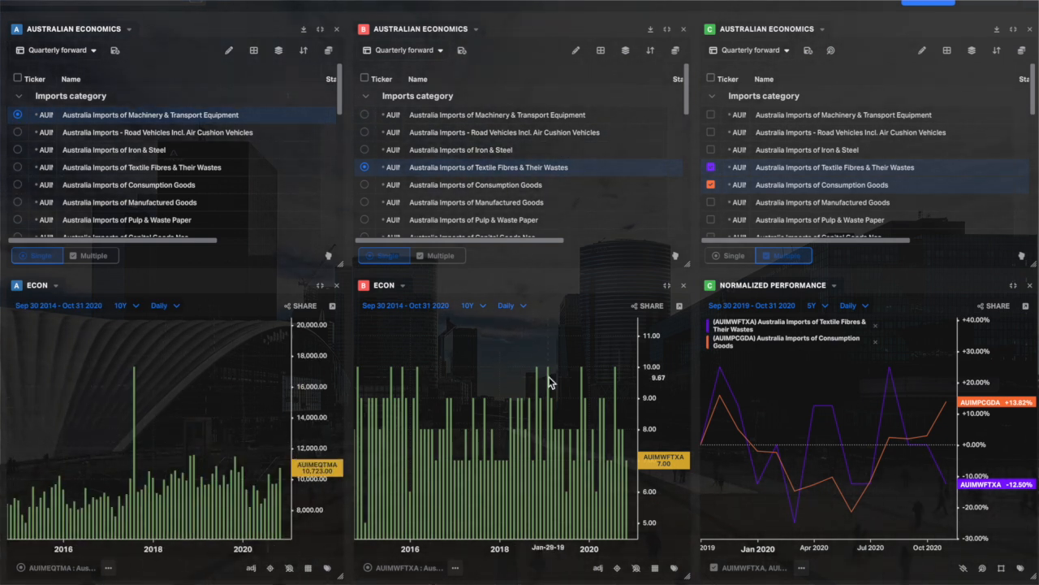
scroll(504, 200, down, 5)
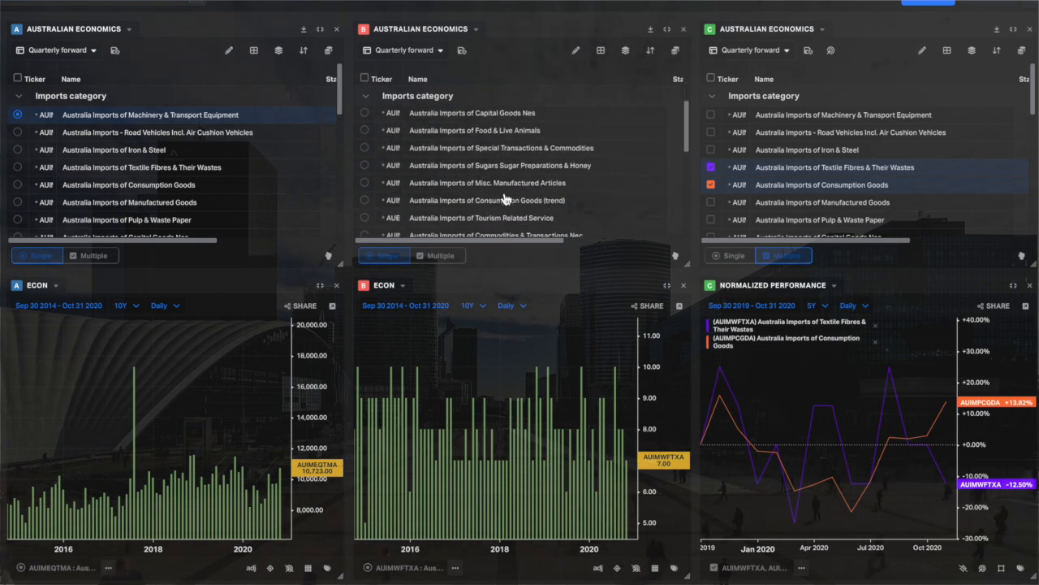
click(364, 158)
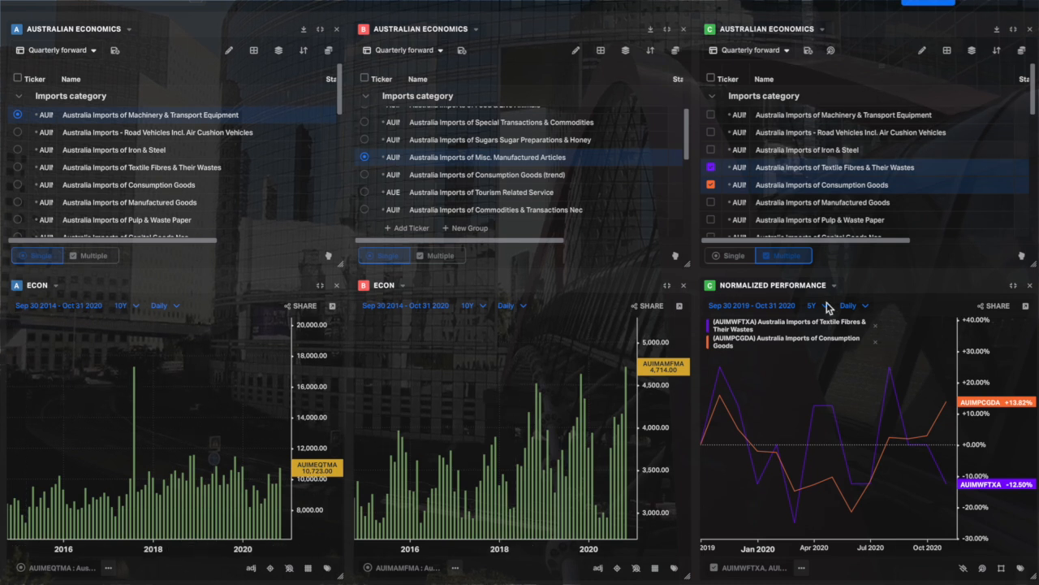
In the group C watchlist, replace Textile Fibres & Their Wastes with Road Vehicles Incl. Air Cushion Vehicles and Special Transactions & Commodities.
click(711, 167)
click(713, 132)
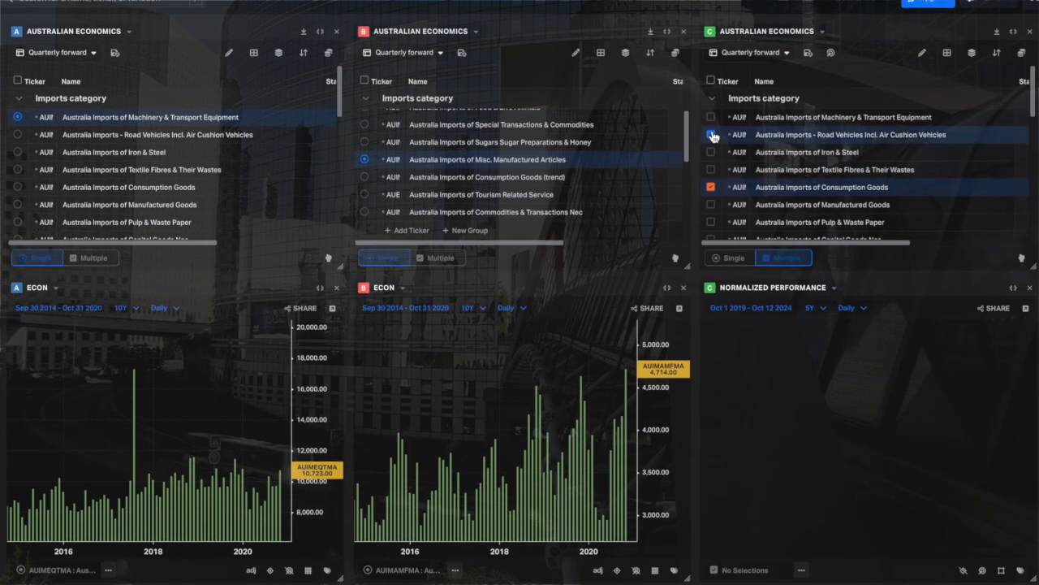
scroll(714, 204, down, 3)
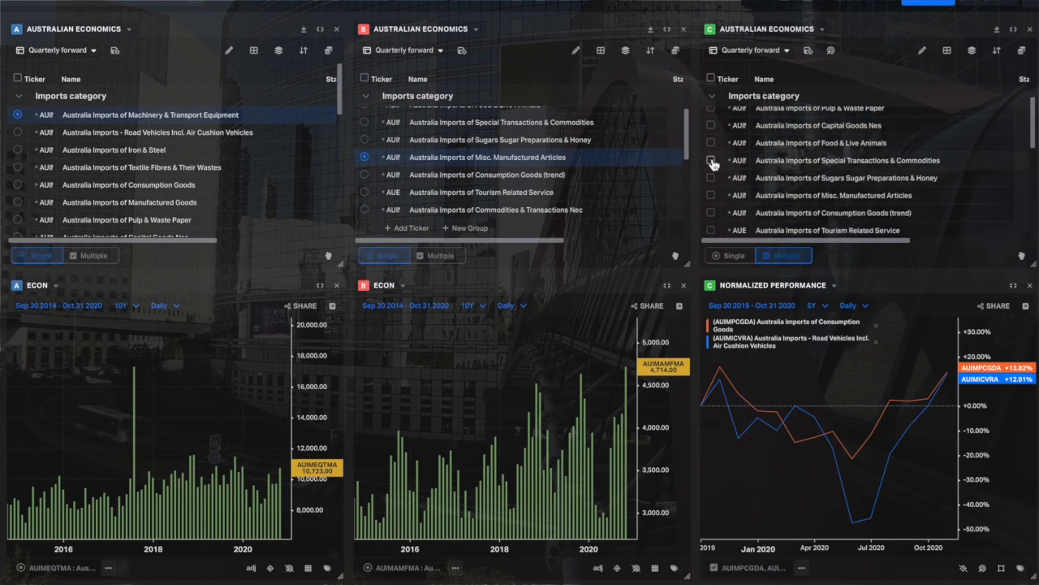
click(711, 160)
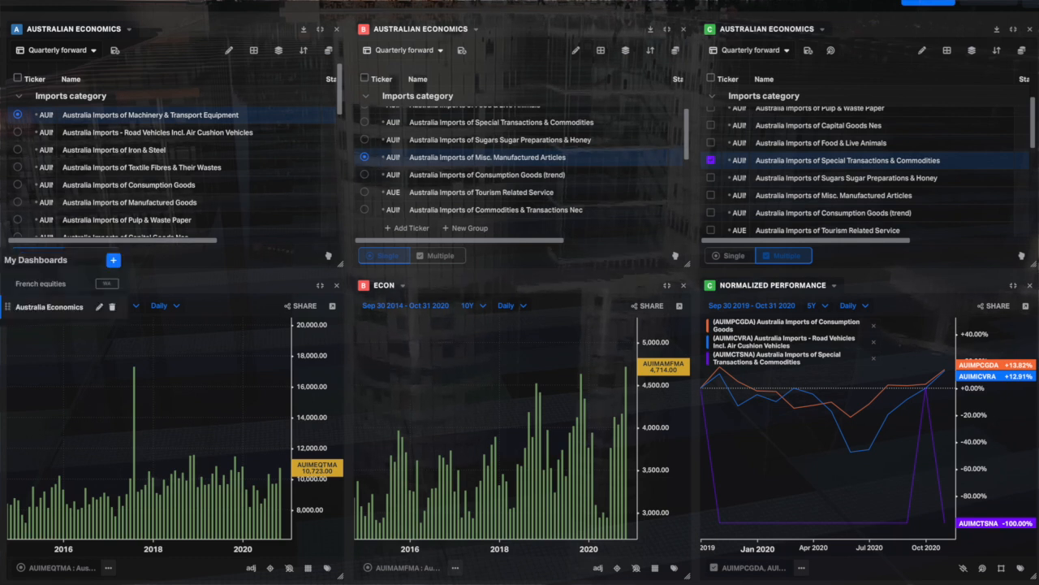
In the French equities dashboard, replace the upper Econ chart with the group B watchlist, sized to one column.
click(47, 292)
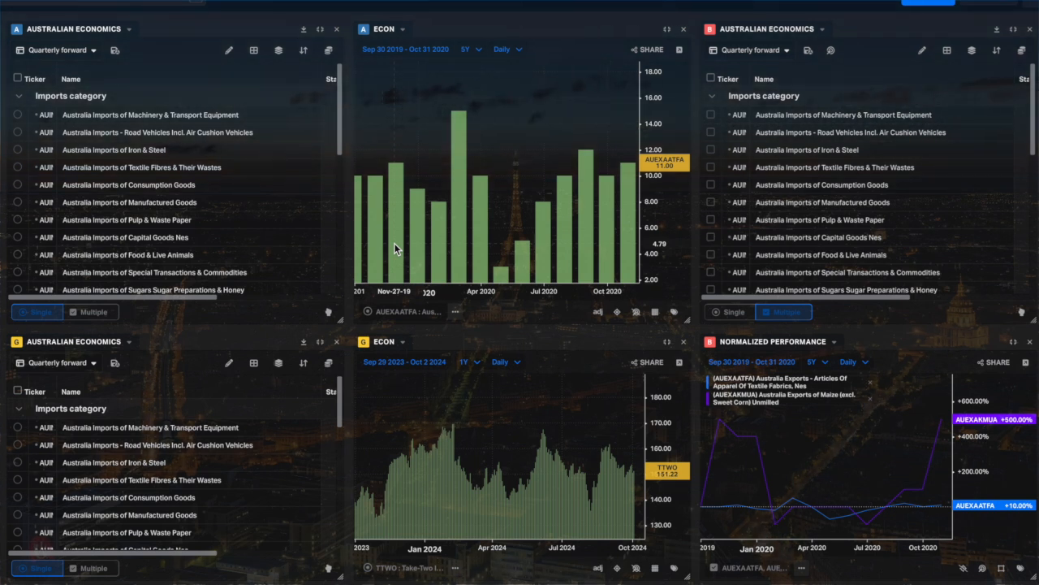
click(683, 30)
drag(697, 178, 353, 174)
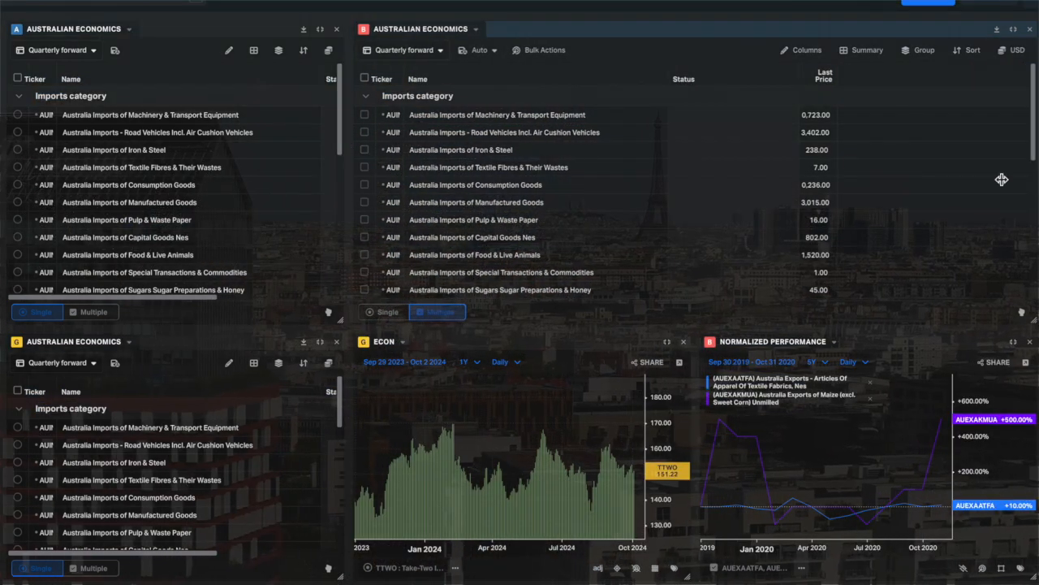
drag(1031, 188, 681, 162)
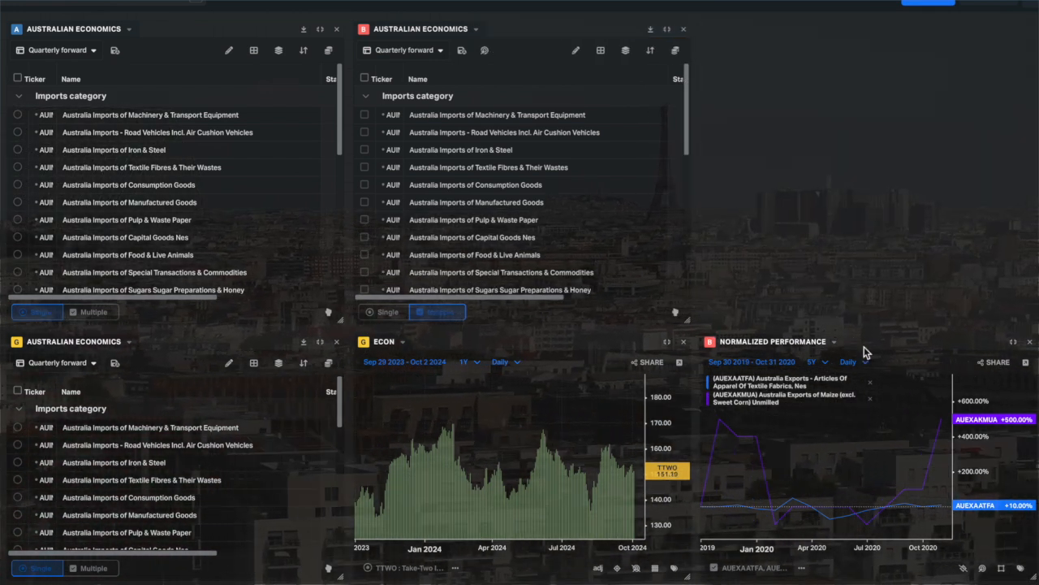
Extend the Normalized Performance chart to full height and widen the Econ chart over the space freed by removing the group G watchlist.
mouse_move(877, 179)
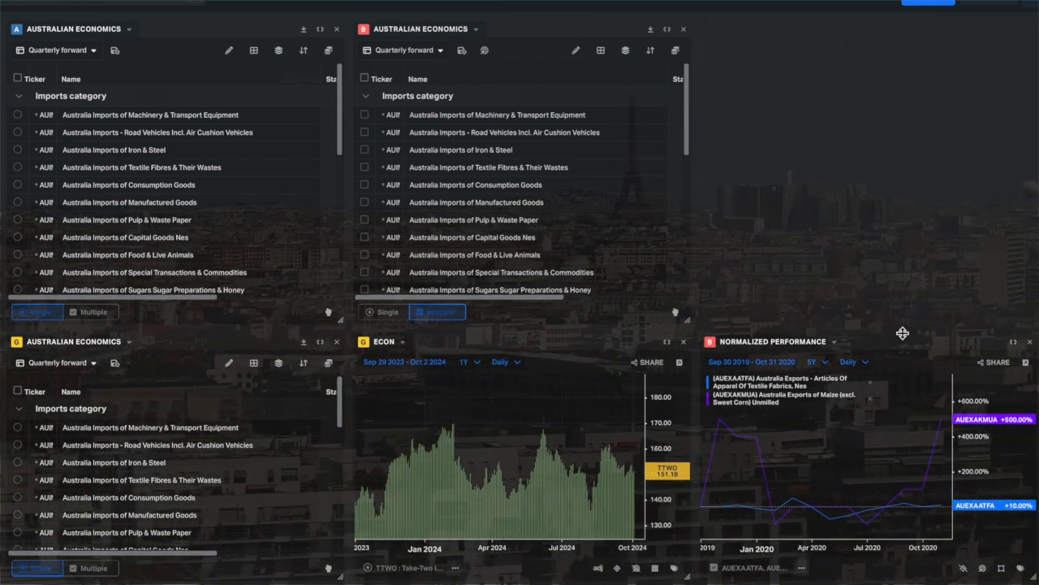
drag(889, 225, 899, 14)
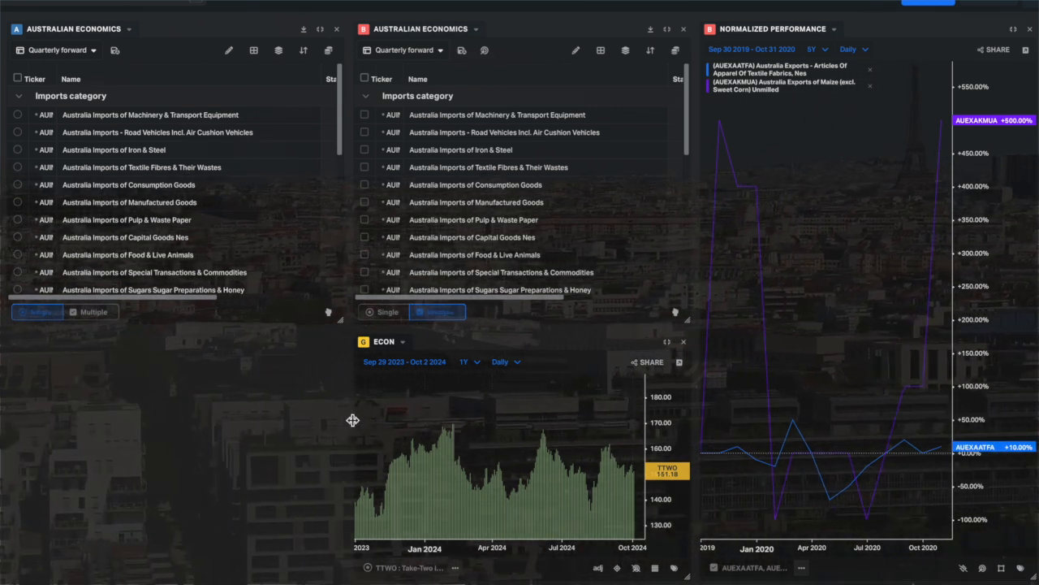
drag(355, 419, 303, 419)
drag(187, 412, 7, 415)
click(528, 385)
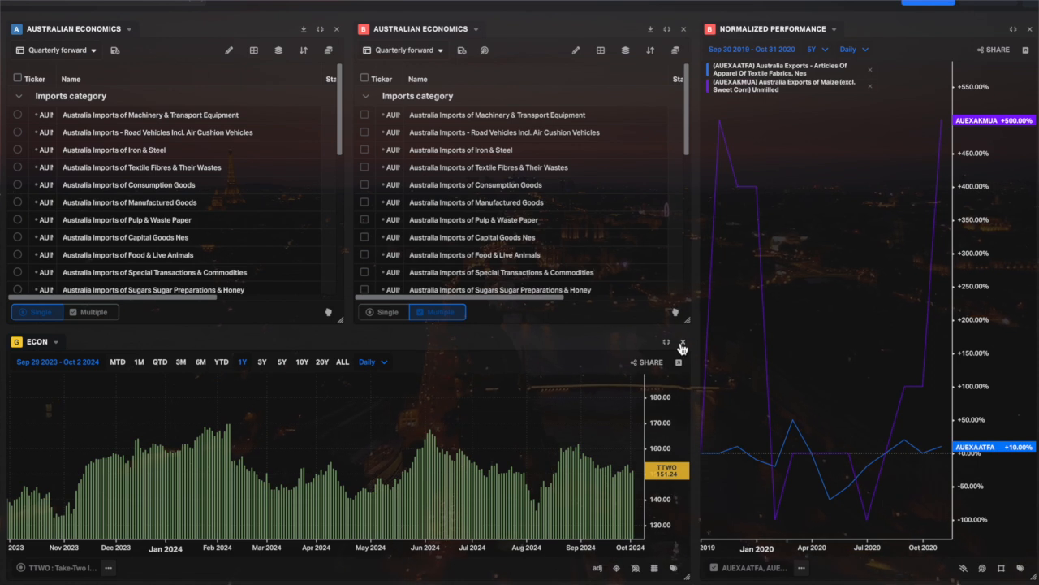
Switch the group A and B watchlists to French industrials, with multiple selection in A and single selection in B.
click(122, 32)
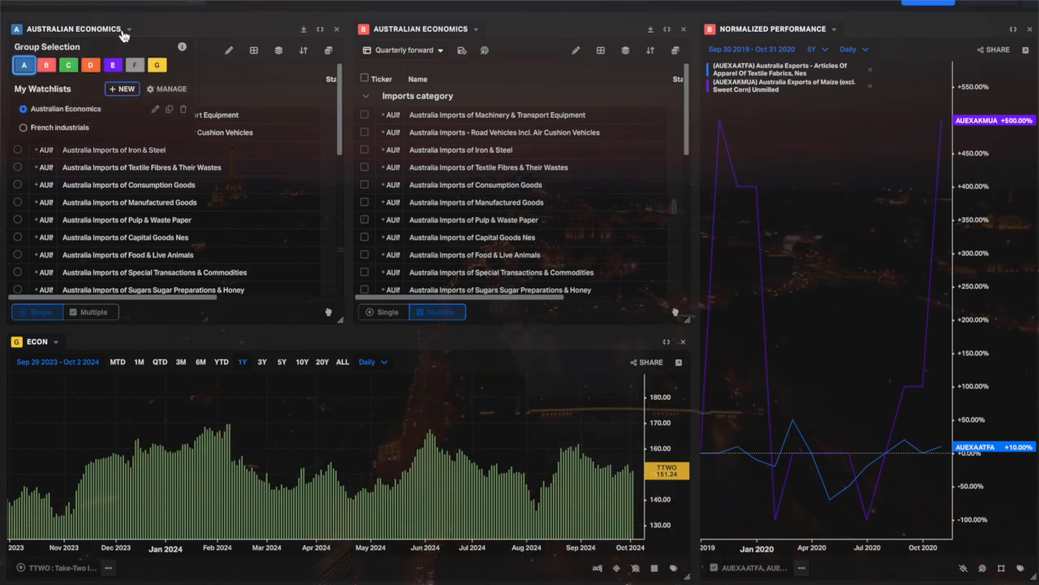
click(35, 128)
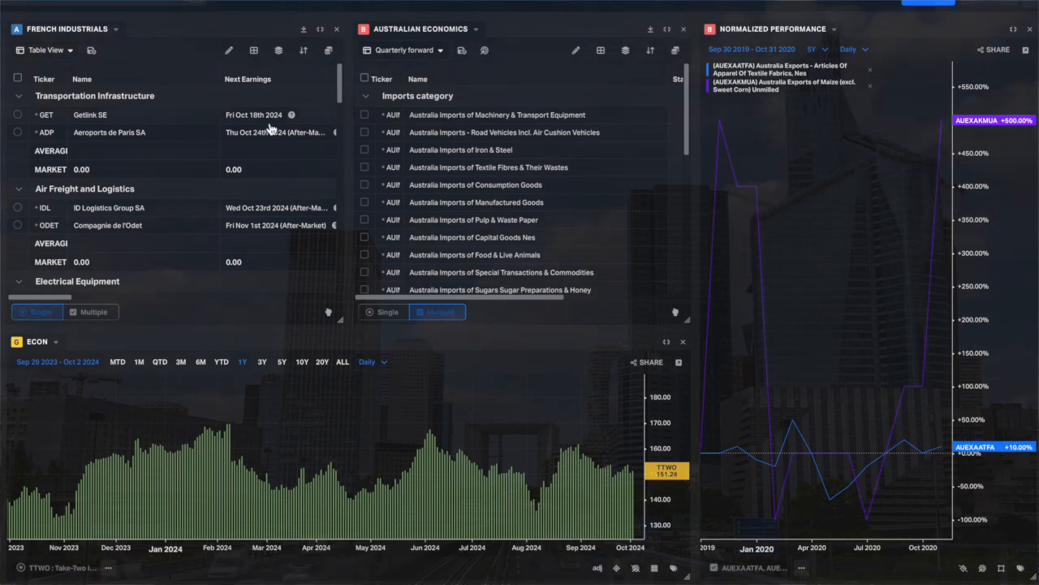
click(475, 32)
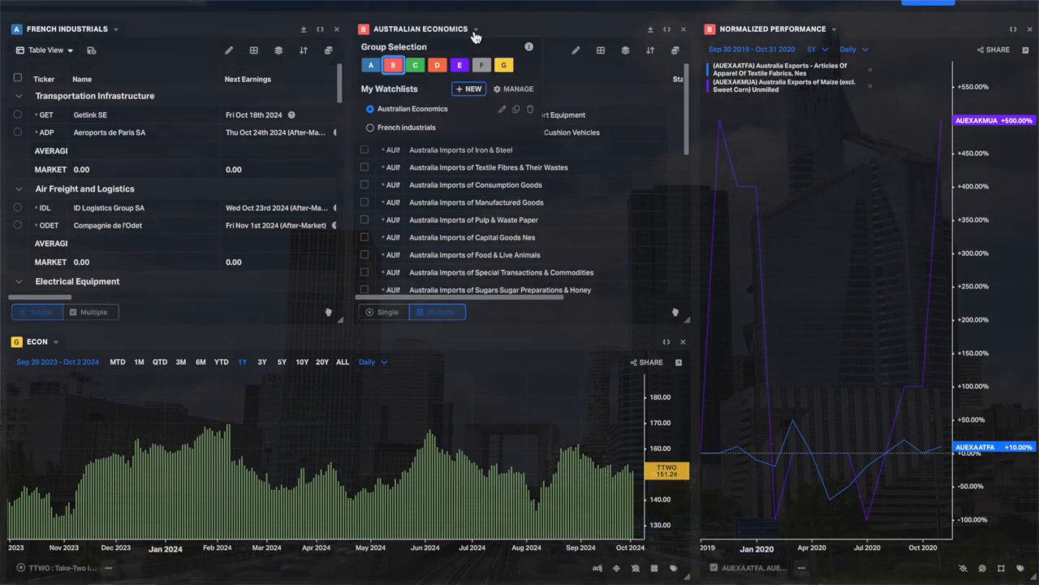
click(389, 128)
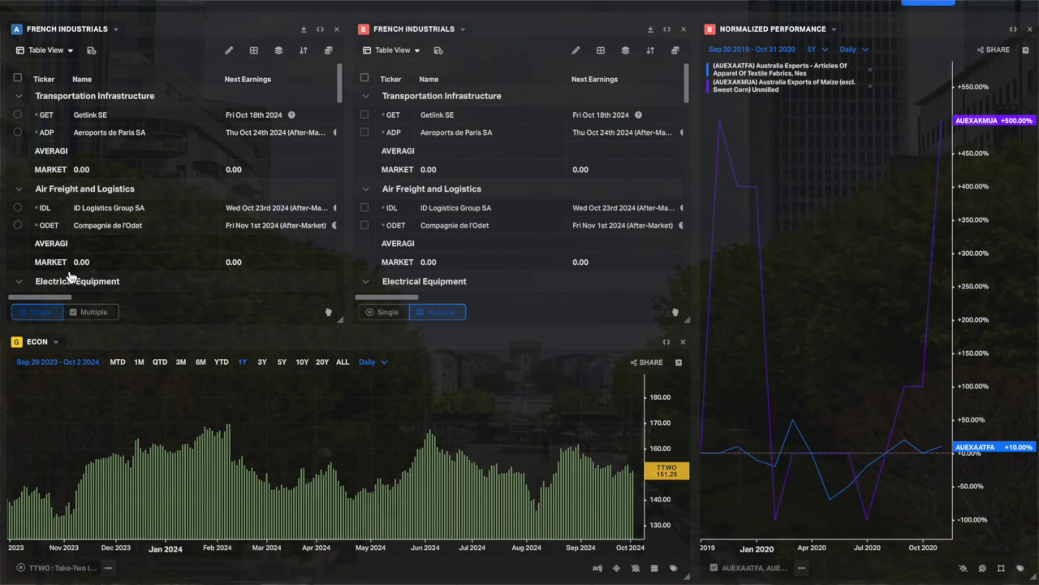
click(84, 313)
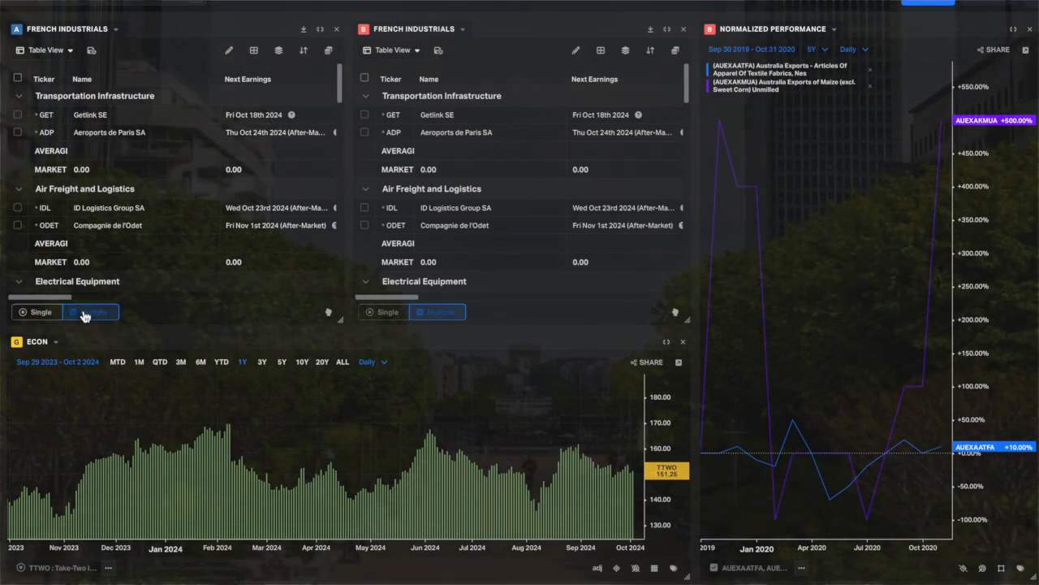
click(376, 315)
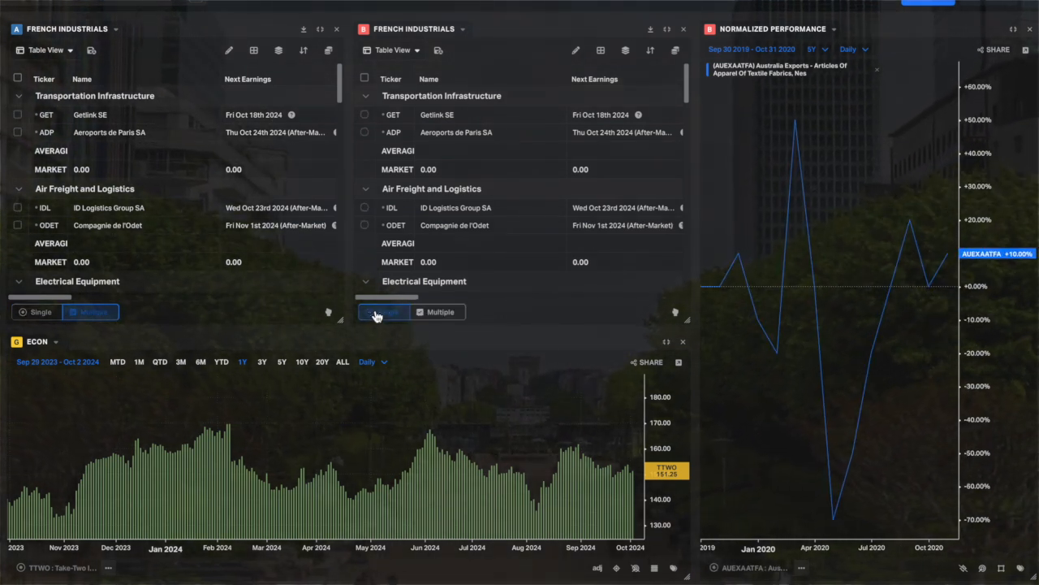
Link the Normalized Performance chart to group A and the Econ chart to group B.
click(832, 30)
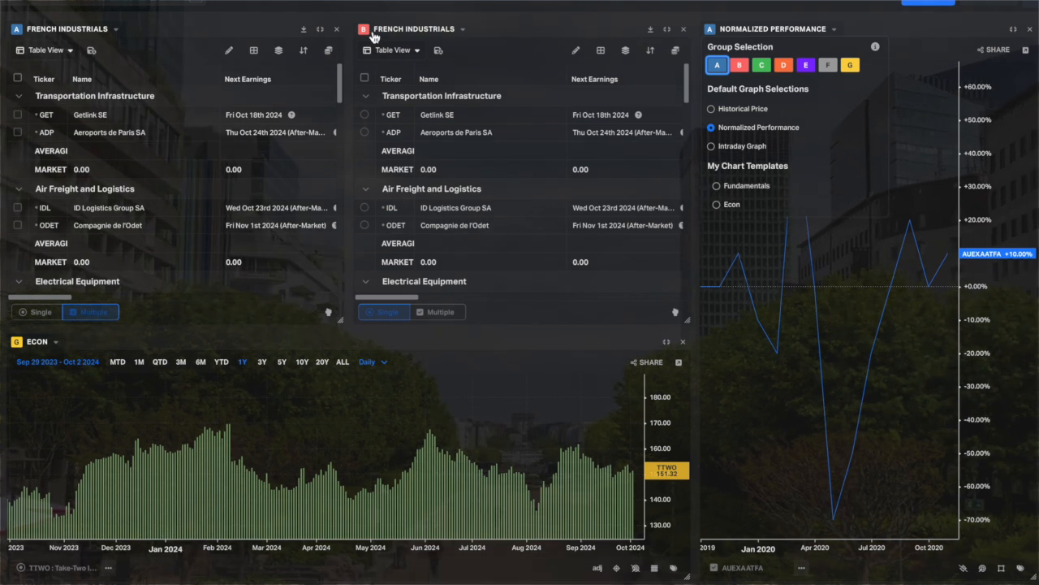
click(50, 342)
click(47, 378)
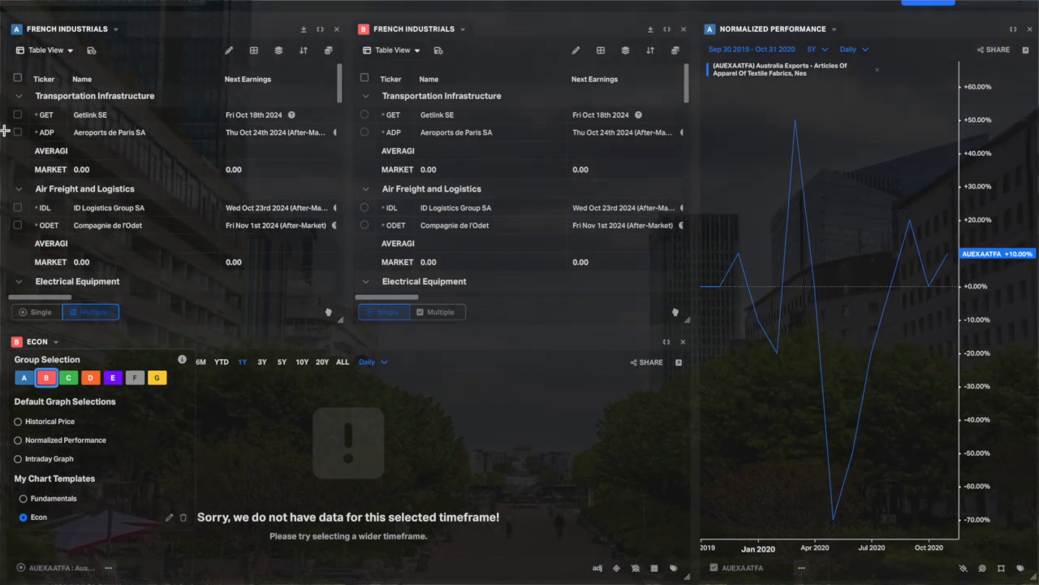
mouse_move(735, 257)
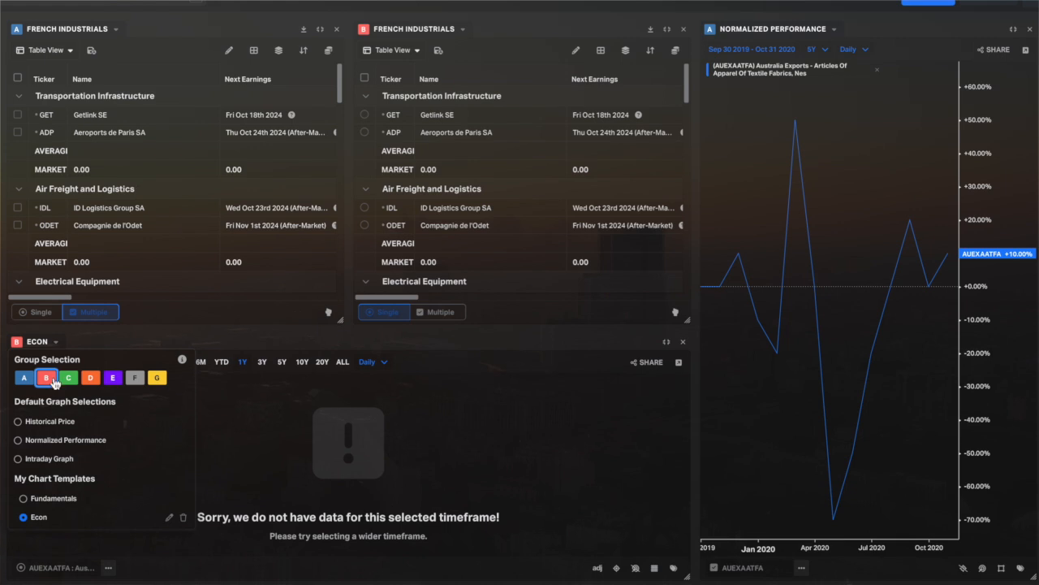
click(59, 343)
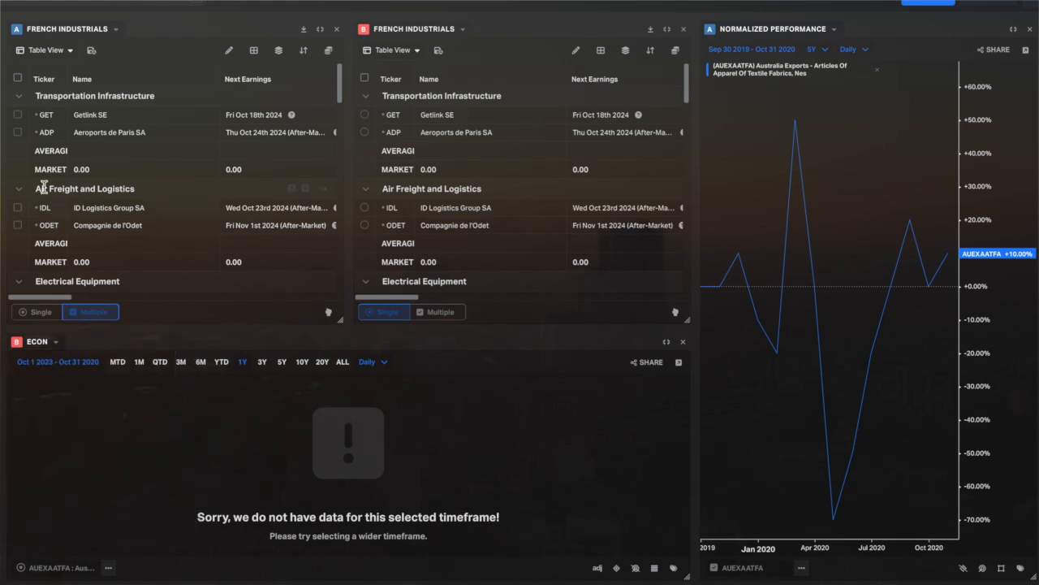
Change the grouping of the French industrials watchlist from Industry to Sector.
scroll(124, 184, down, 3)
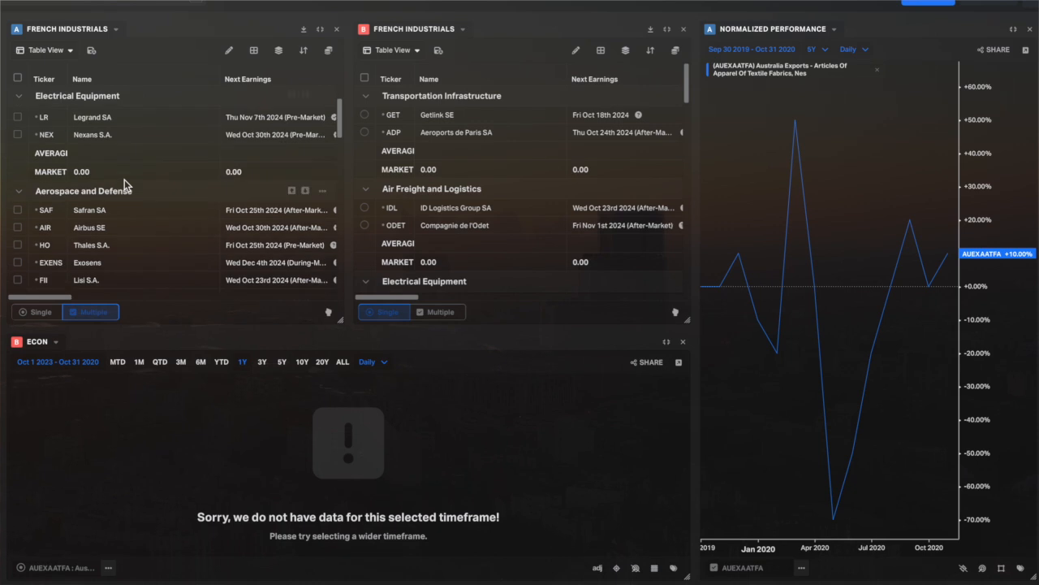
scroll(124, 180, up, 1)
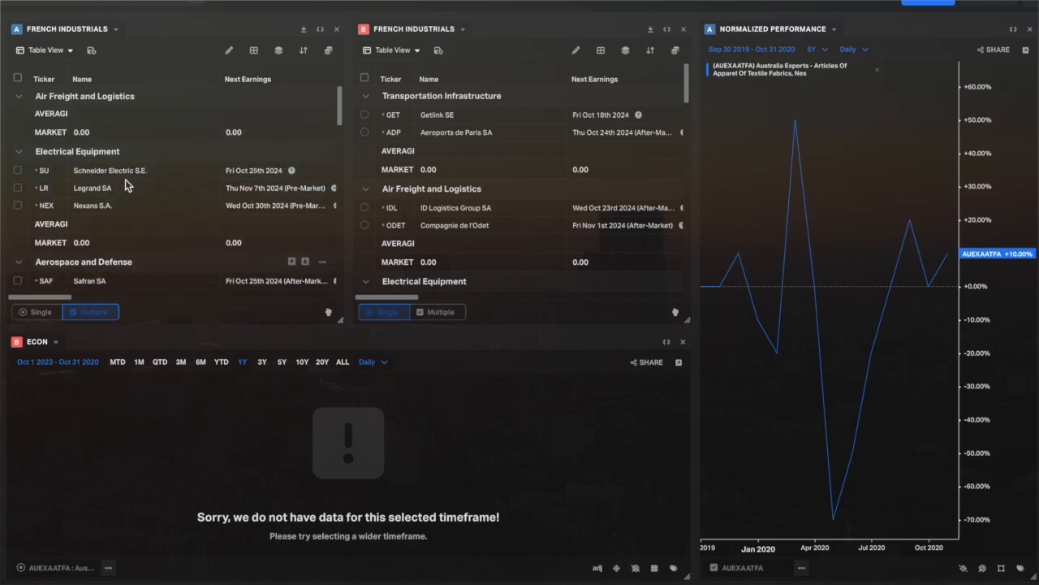
click(276, 52)
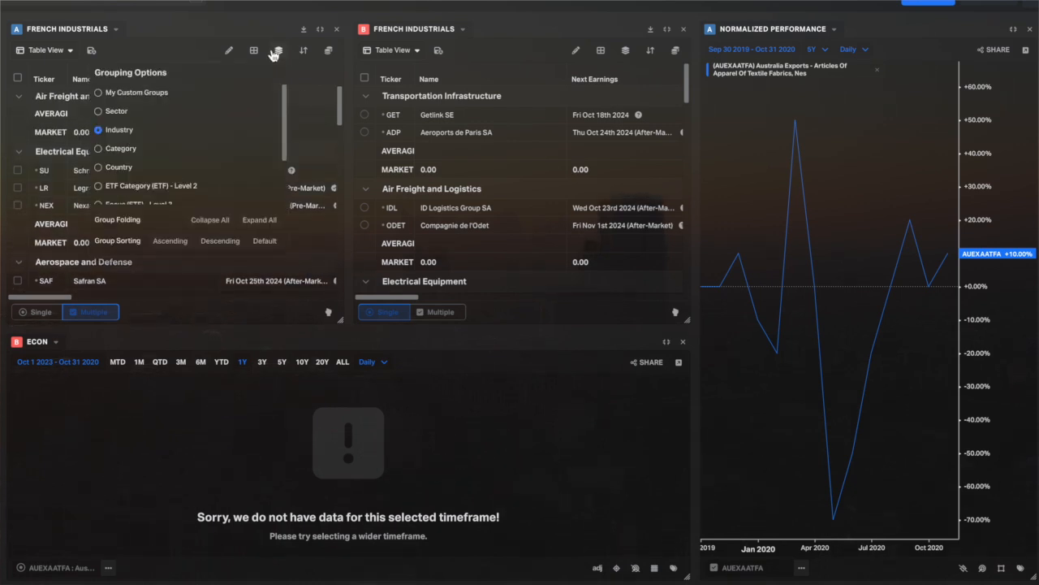
click(625, 53)
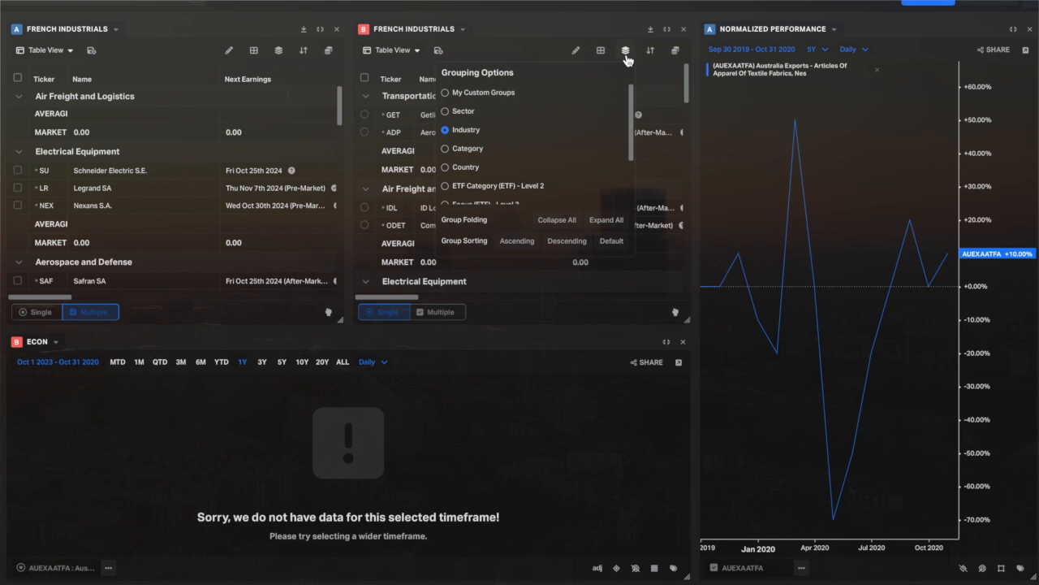
scroll(475, 162, down, 2)
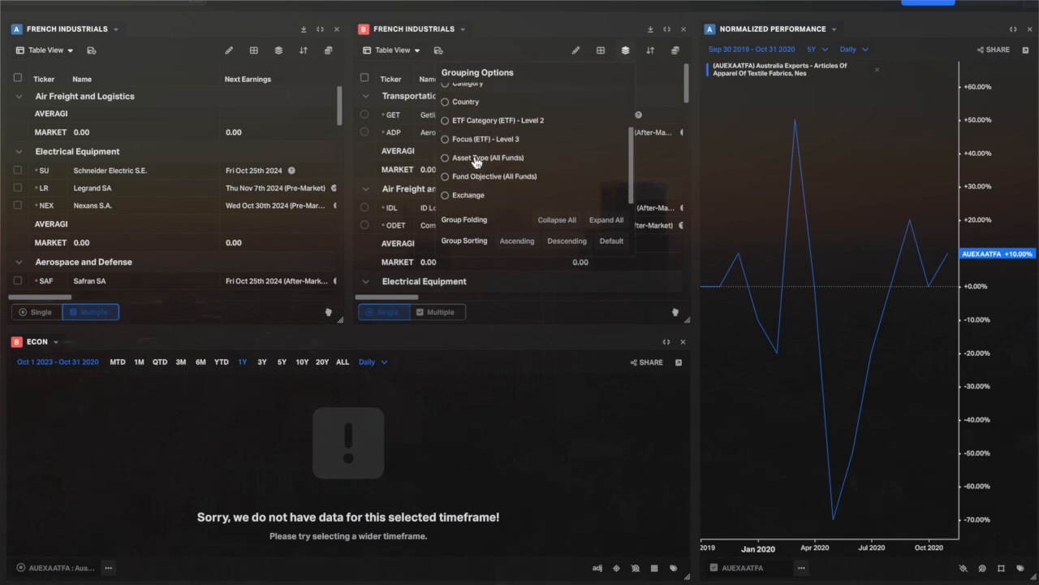
scroll(476, 162, up, 2)
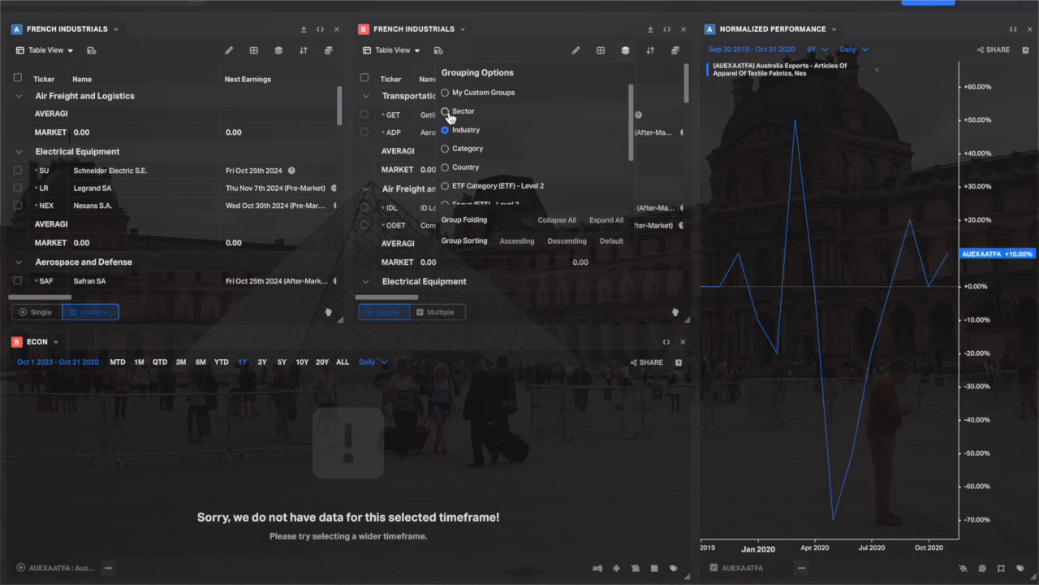
click(447, 113)
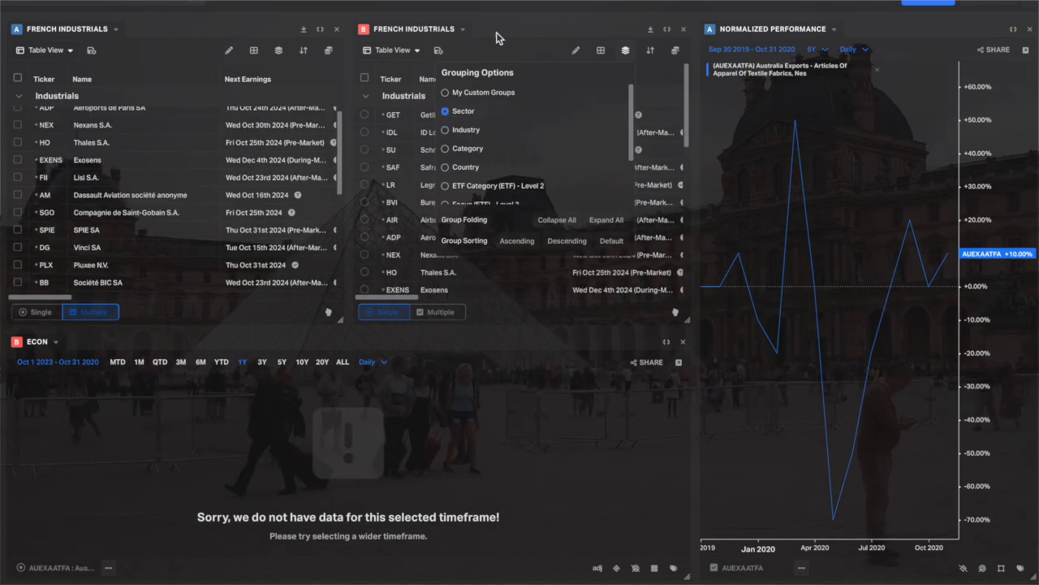
click(514, 49)
Plot Getlink SE from the group B watchlist in the Econ chart.
scroll(495, 211, down, 4)
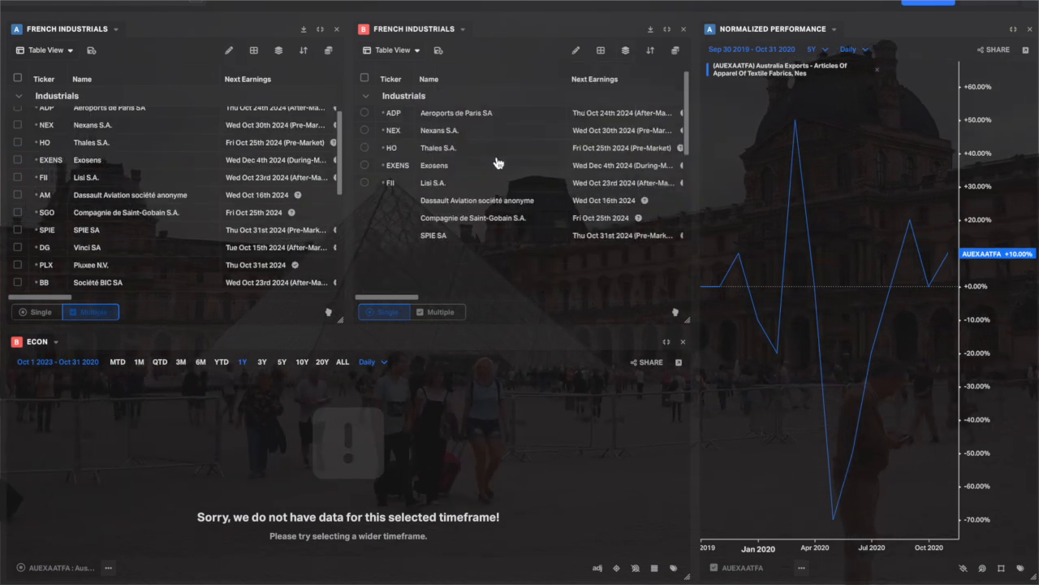
scroll(497, 163, up, 4)
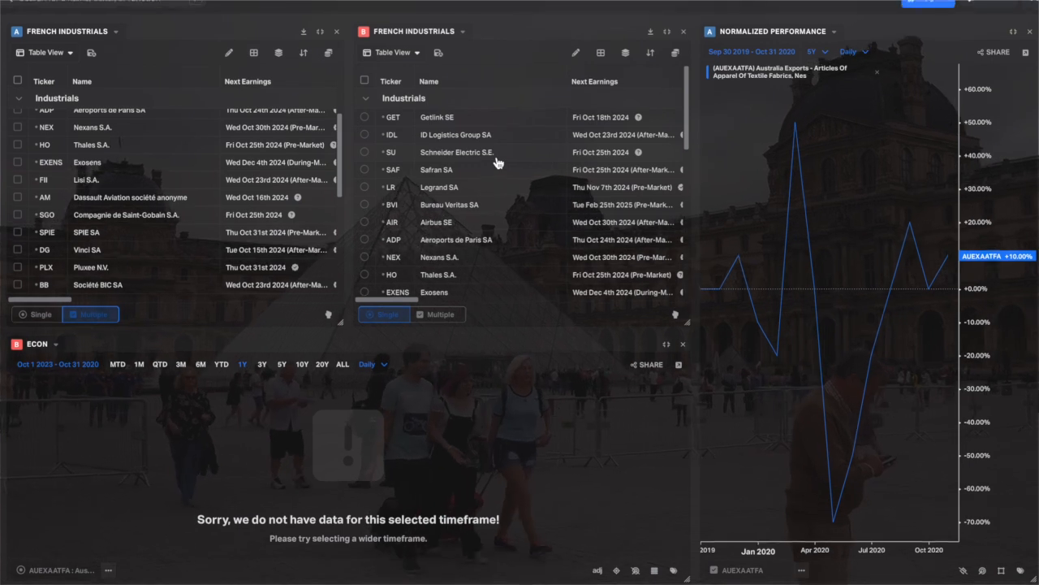
click(366, 115)
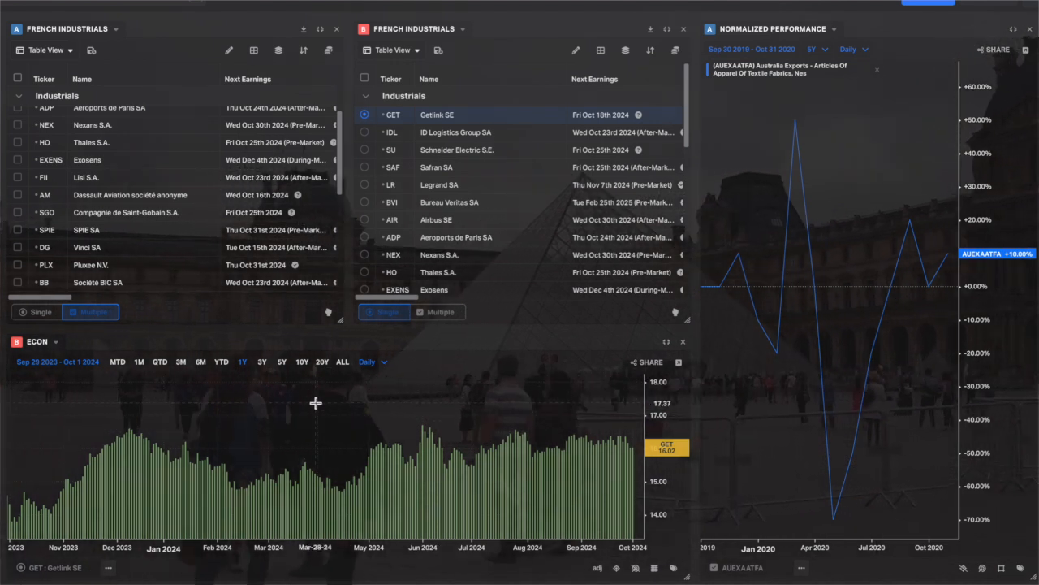
Reassign the Econ chart to group A.
scroll(13, 145, up, 3)
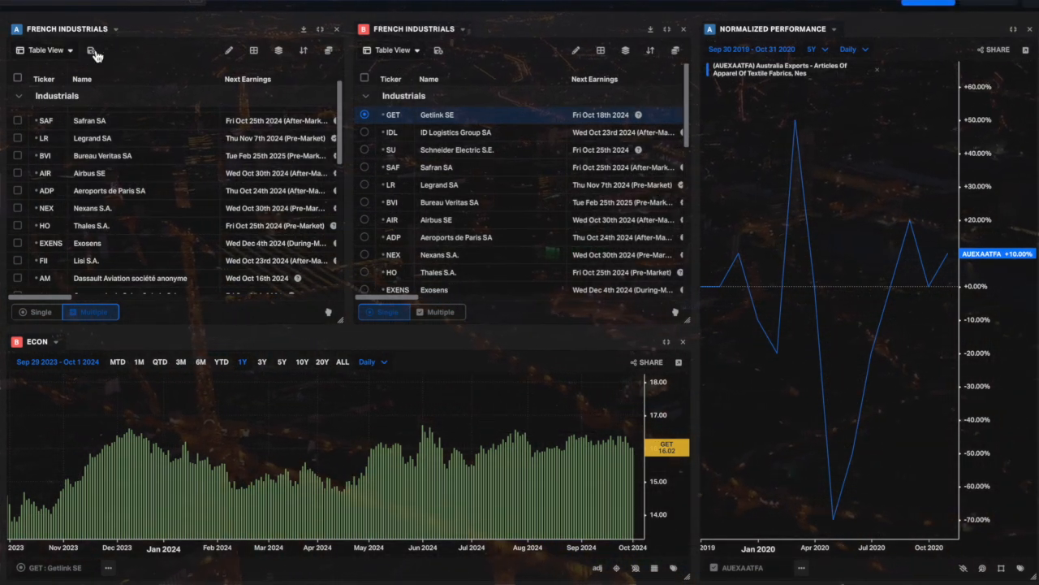
click(56, 341)
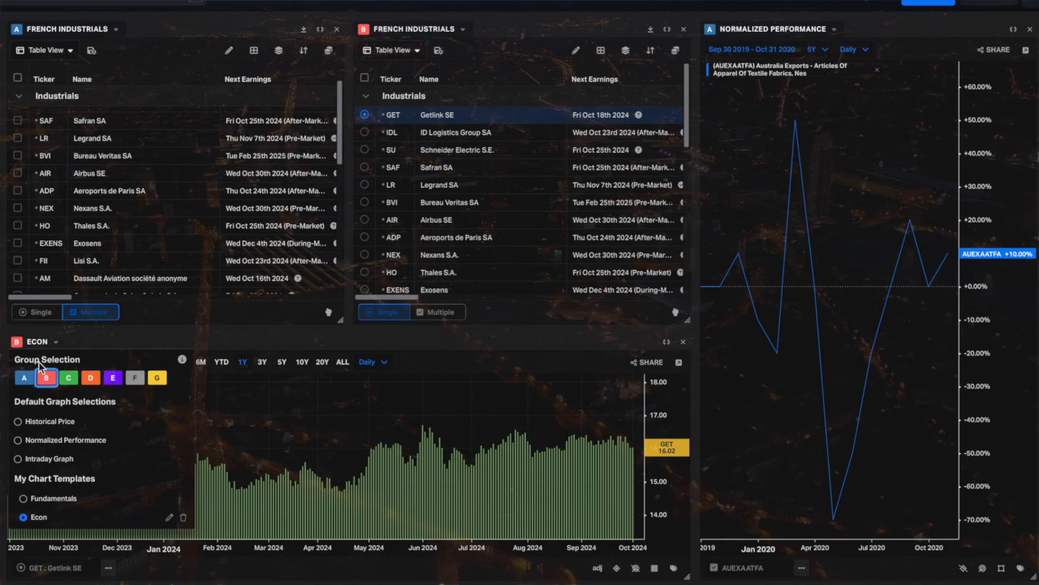
click(24, 379)
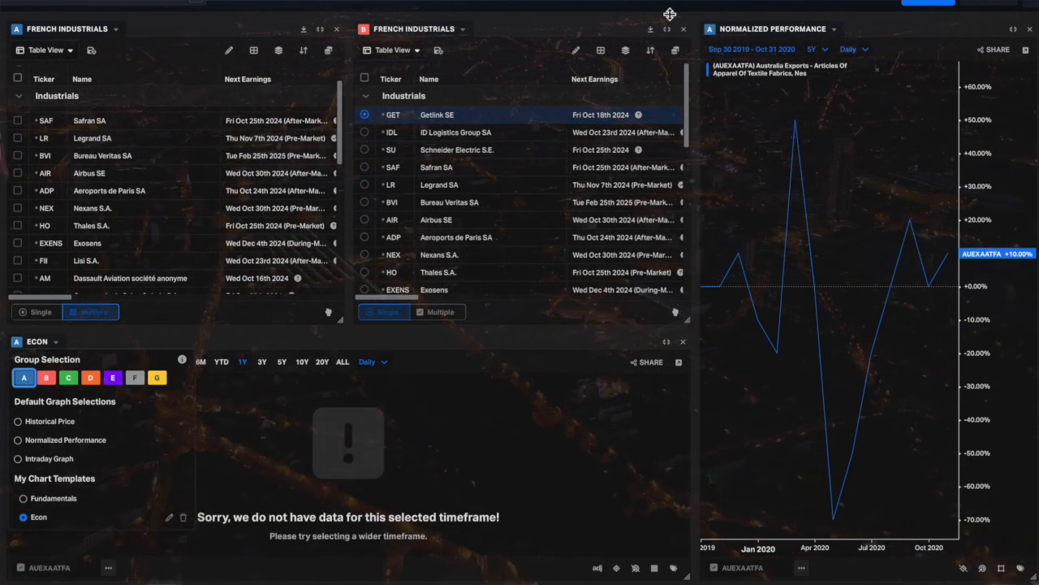
Reassign the Normalized Performance chart to group B.
click(761, 38)
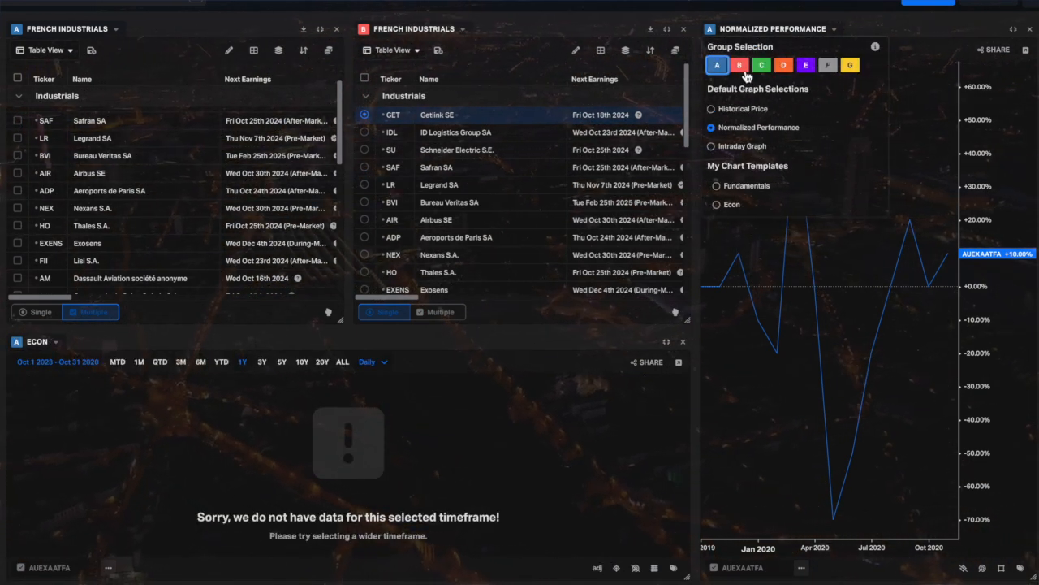
click(743, 68)
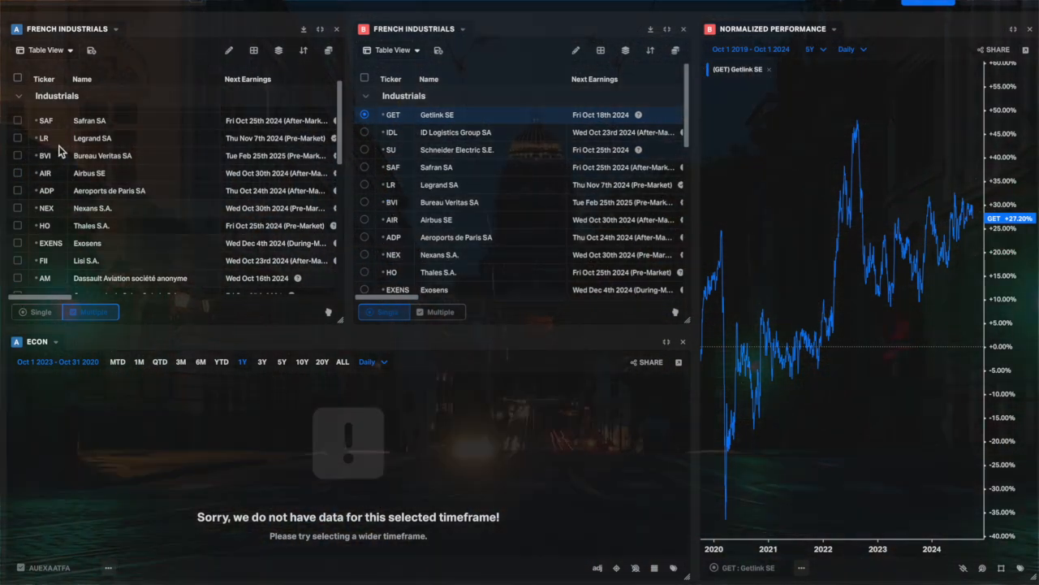
Plot Safran SA and Bureau Veritas SA from the group A French industrials watchlist in the Econ chart.
click(18, 121)
click(18, 155)
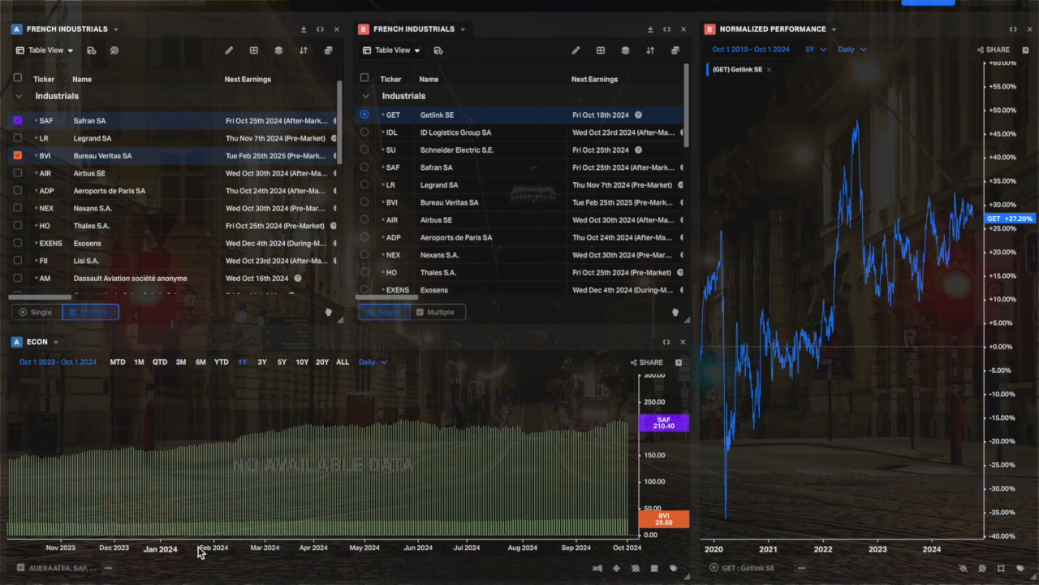
click(108, 569)
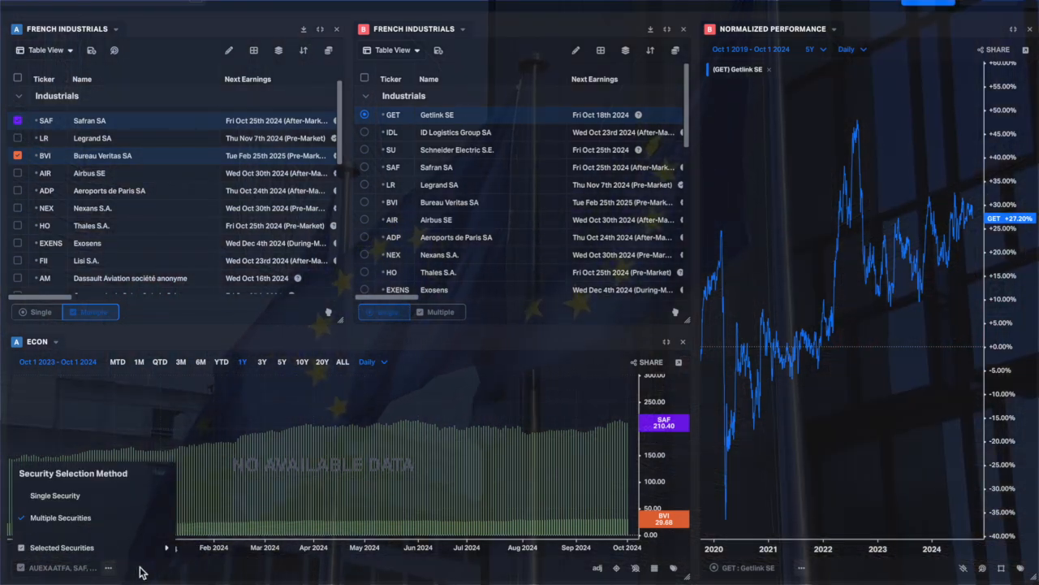
click(142, 572)
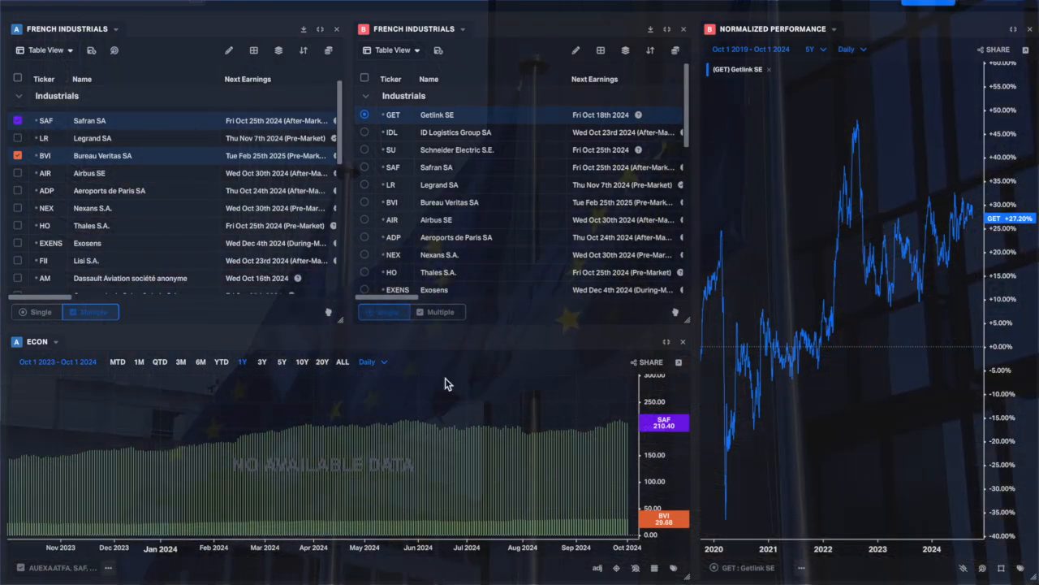
Replace the Econ chart with a Performance Graph component.
click(684, 345)
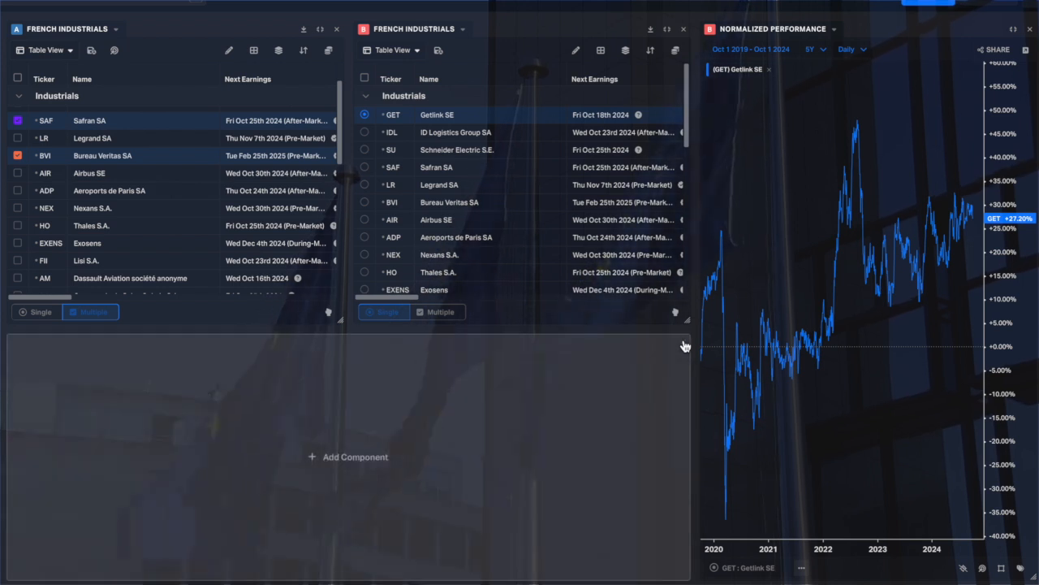
click(323, 458)
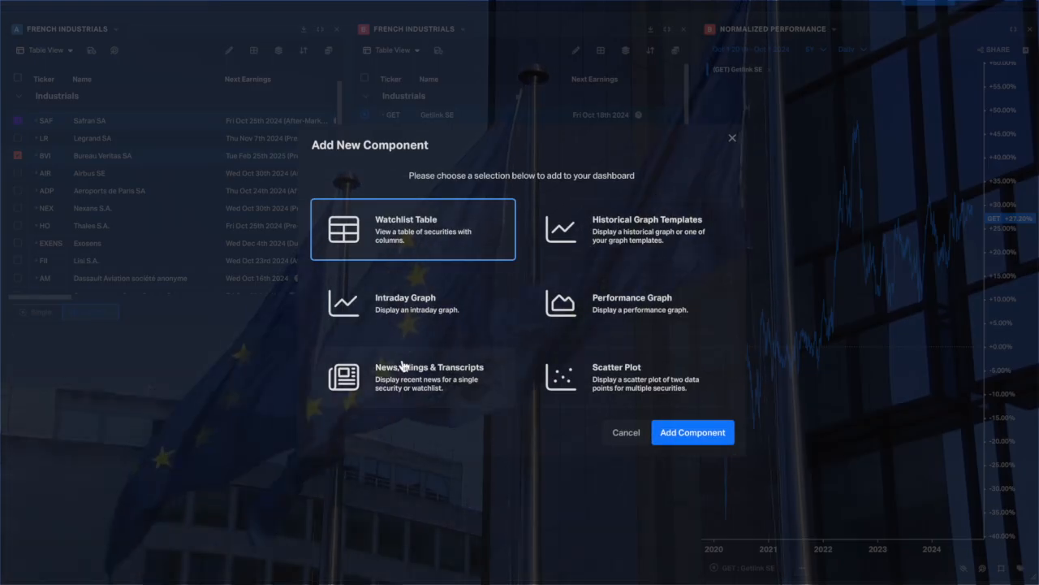
click(626, 303)
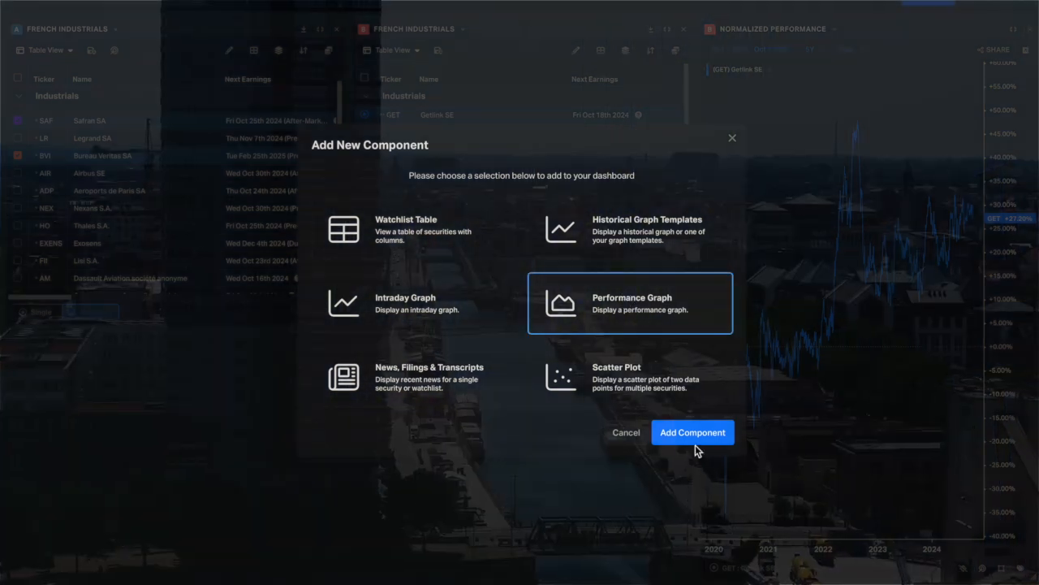
click(694, 441)
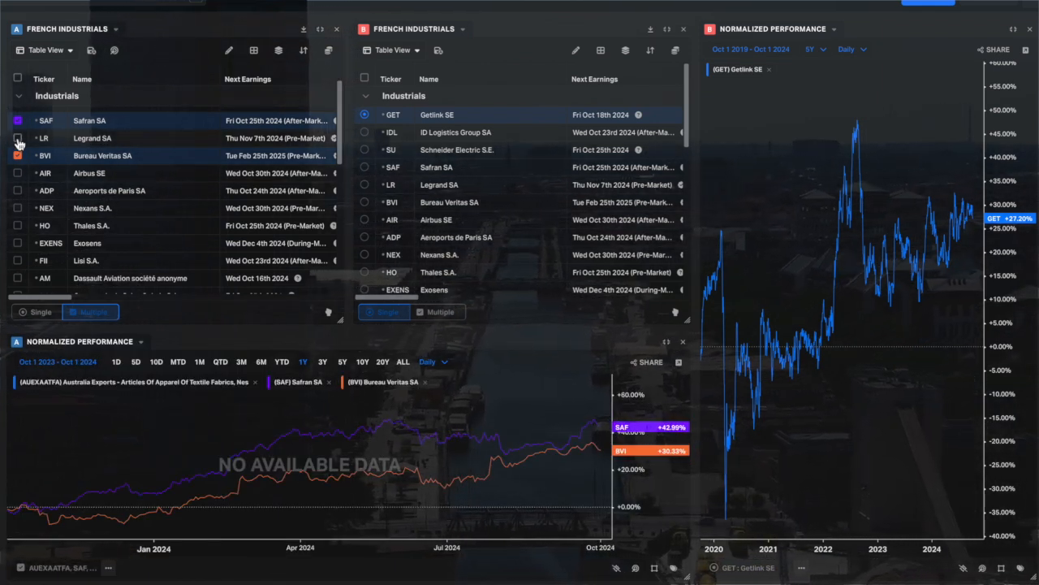
Change the grouping of the French industrials watchlist from Sector to Industry.
scroll(33, 187, up, 2)
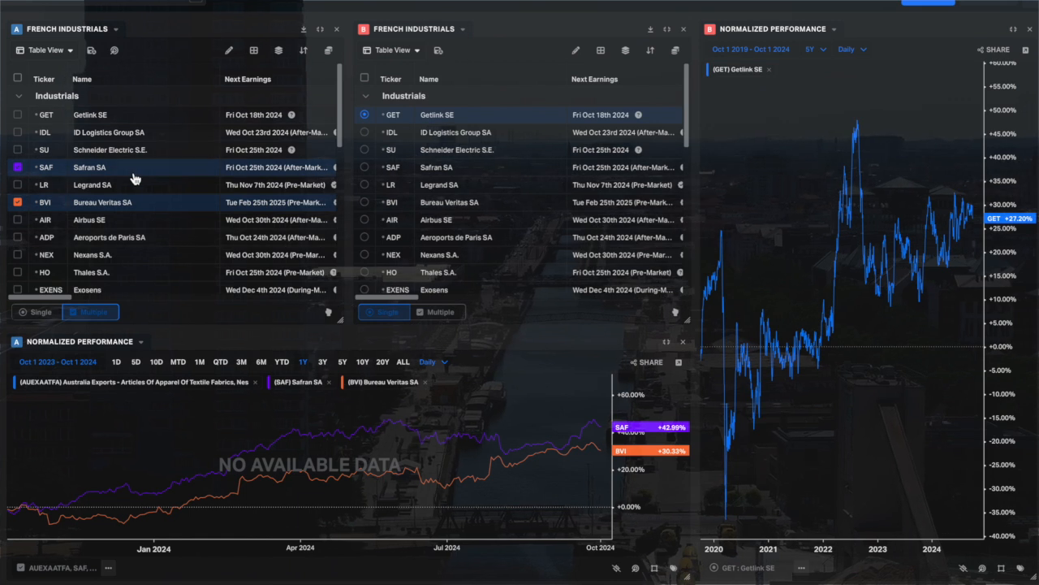
scroll(135, 178, down, 5)
scroll(148, 169, up, 2)
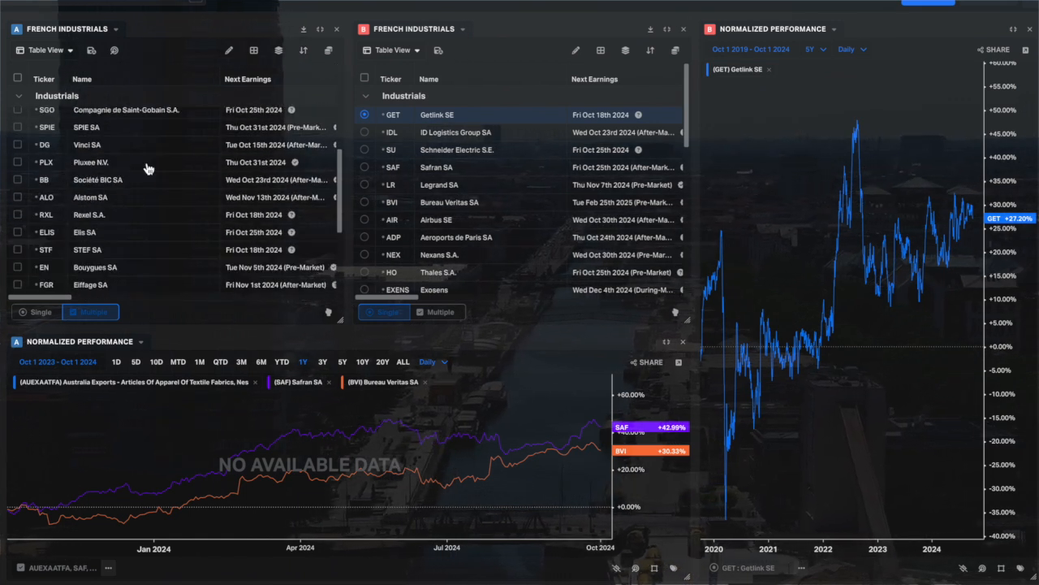
click(277, 52)
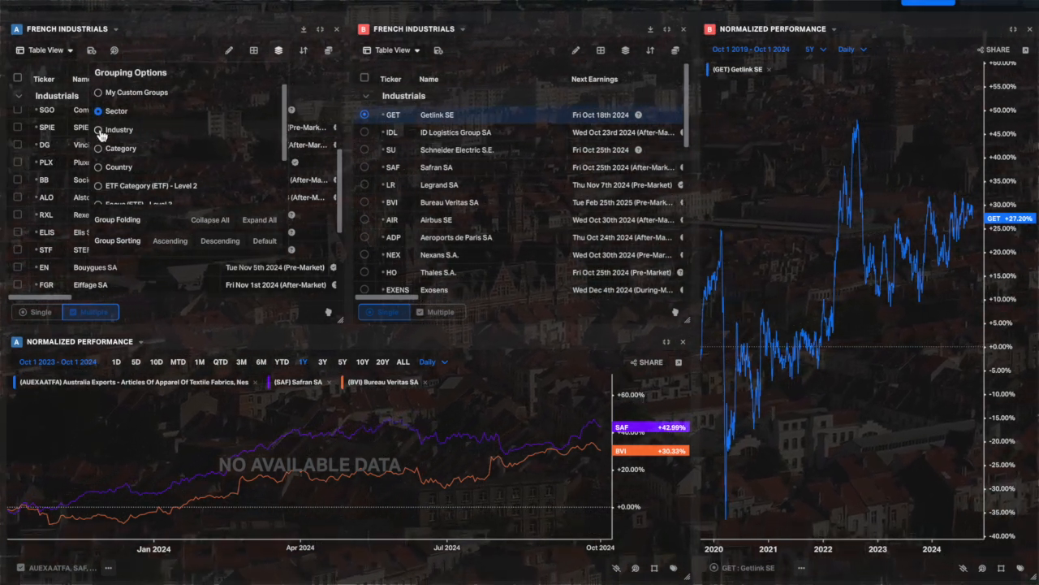
click(100, 130)
click(198, 38)
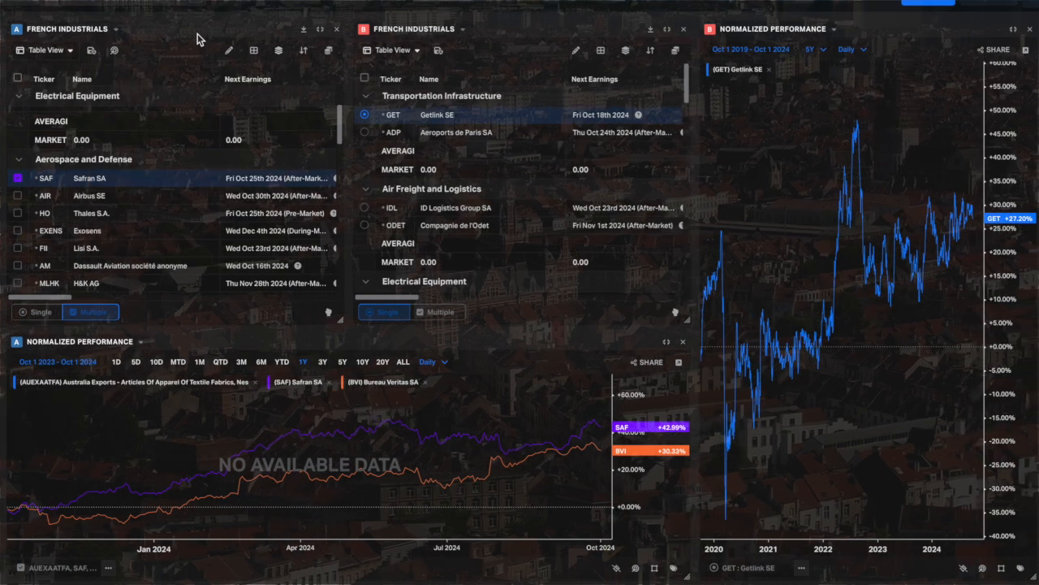
Deselect Safran SA under Aerospace and Defense in the group A watchlist to remove it from the performance chart.
scroll(22, 220, down, 3)
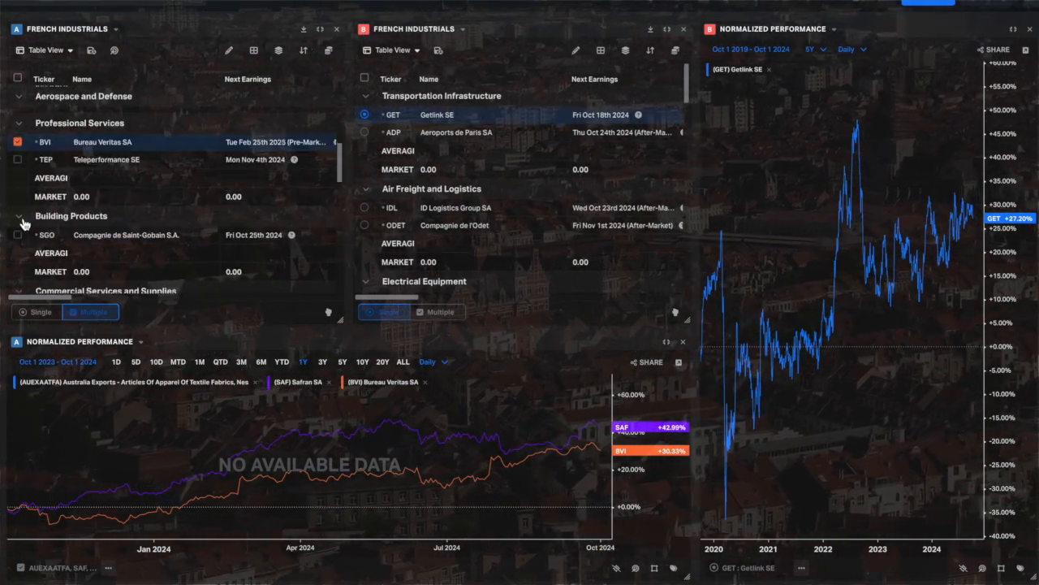
scroll(24, 195, up, 3)
scroll(26, 173, up, 3)
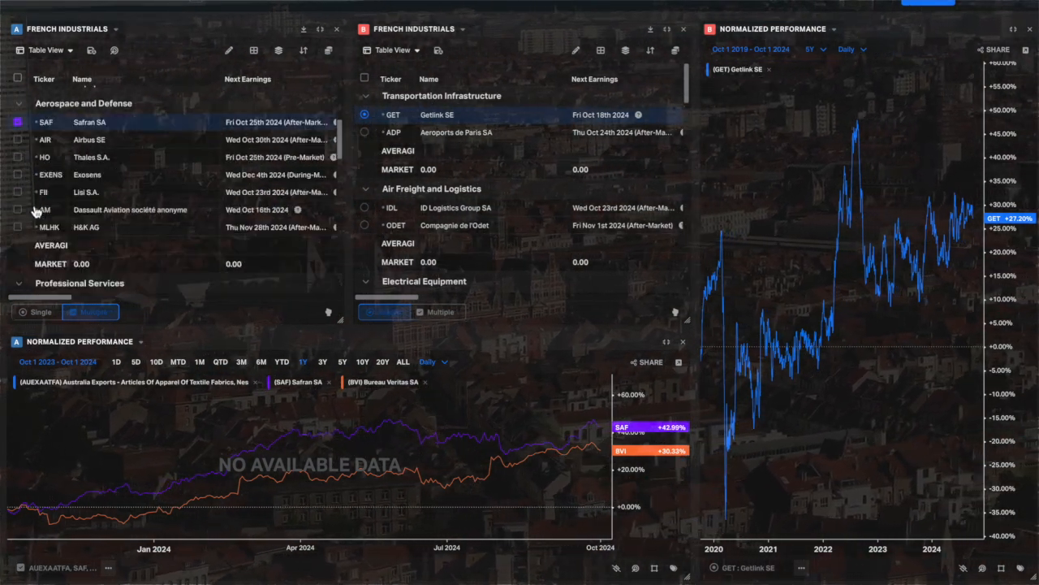
click(17, 157)
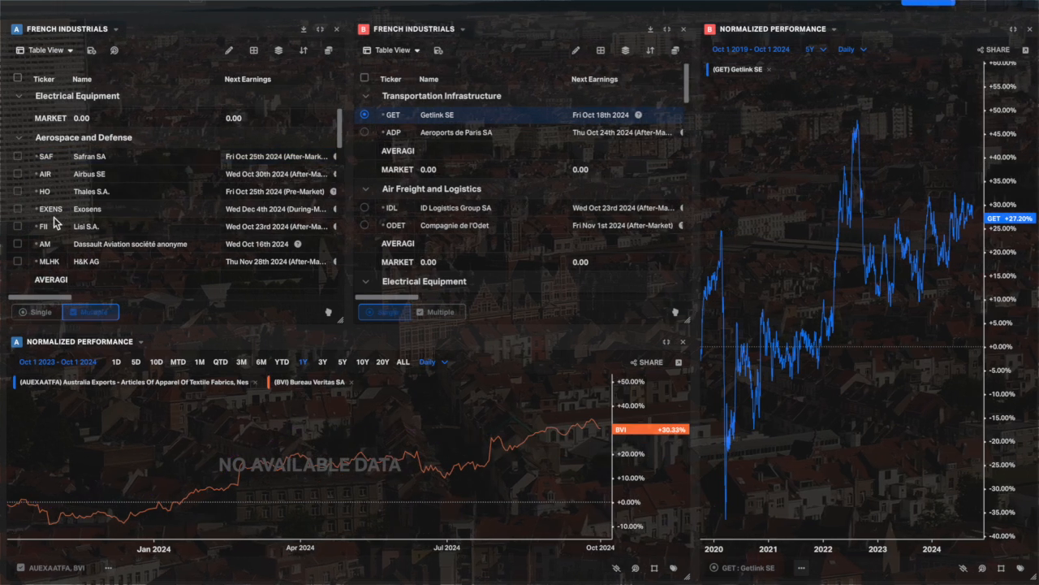
Add SPIE SA, Pluxee N.V., Société BIC SA and Elis SA to the group A performance chart and remove the AUEXAATFA Australian exports series.
scroll(53, 217, down, 4)
scroll(54, 221, down, 3)
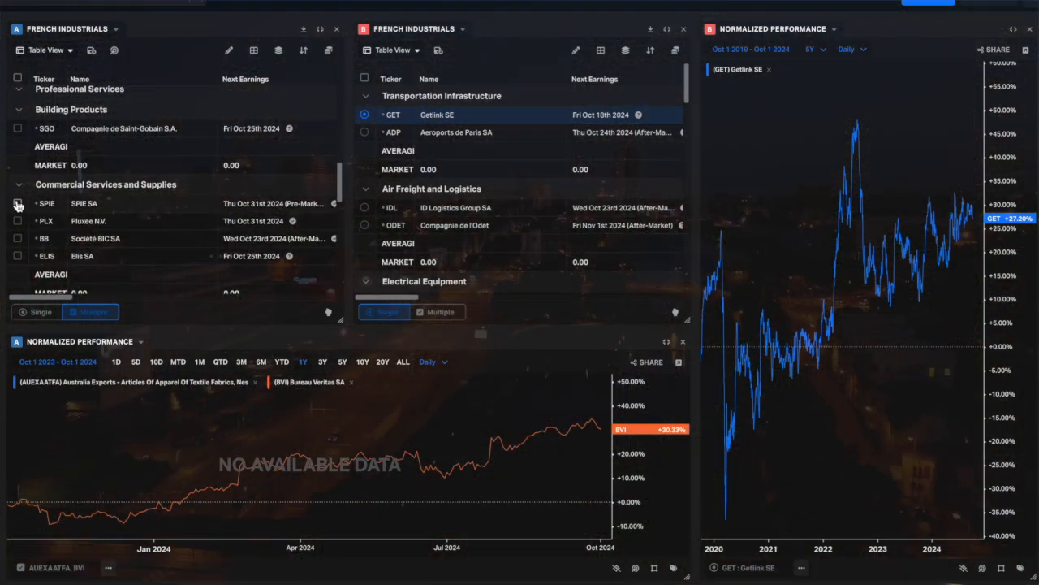
click(17, 203)
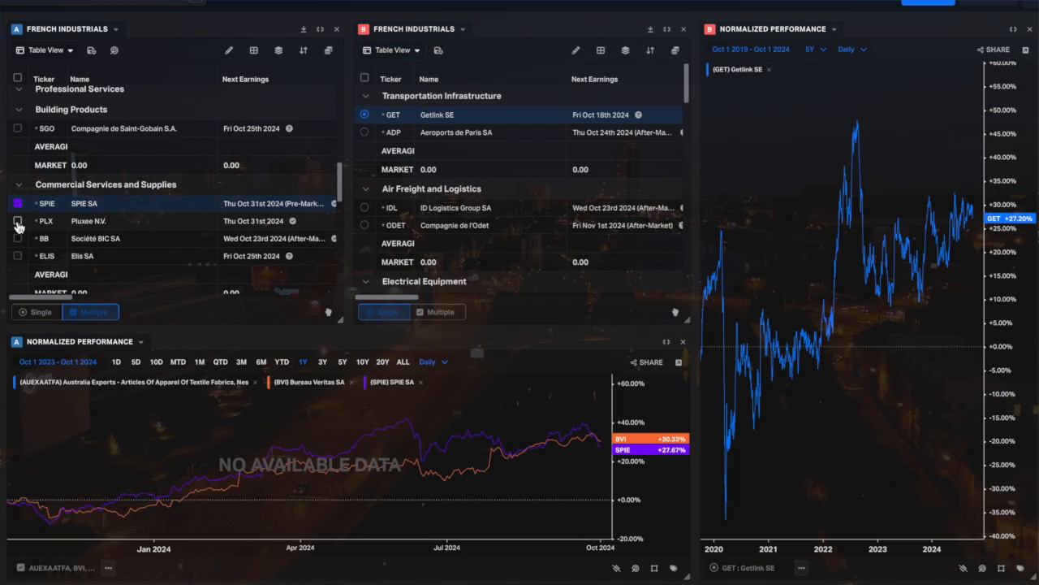
click(17, 220)
click(17, 239)
click(17, 256)
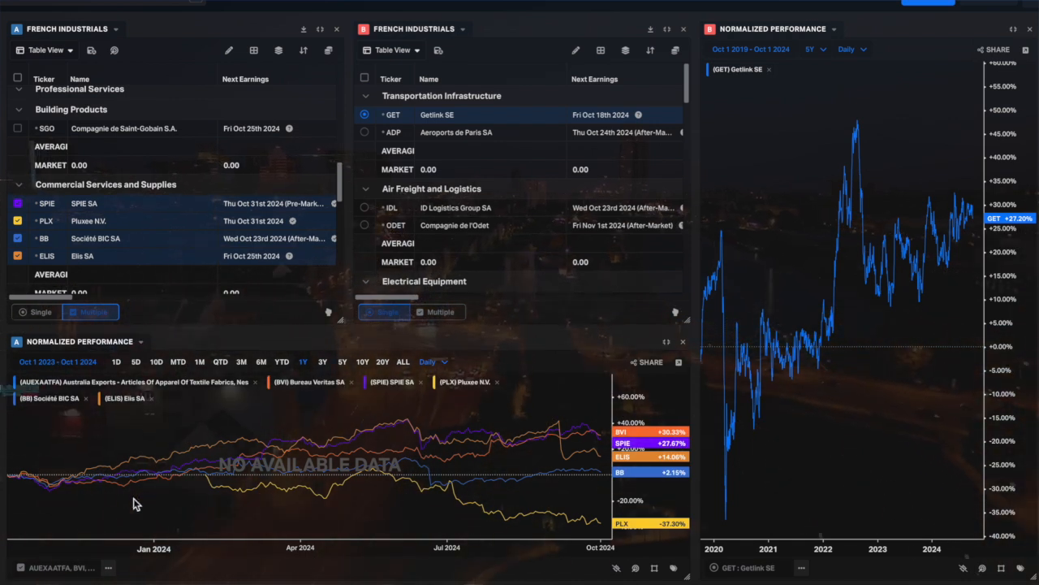
click(254, 382)
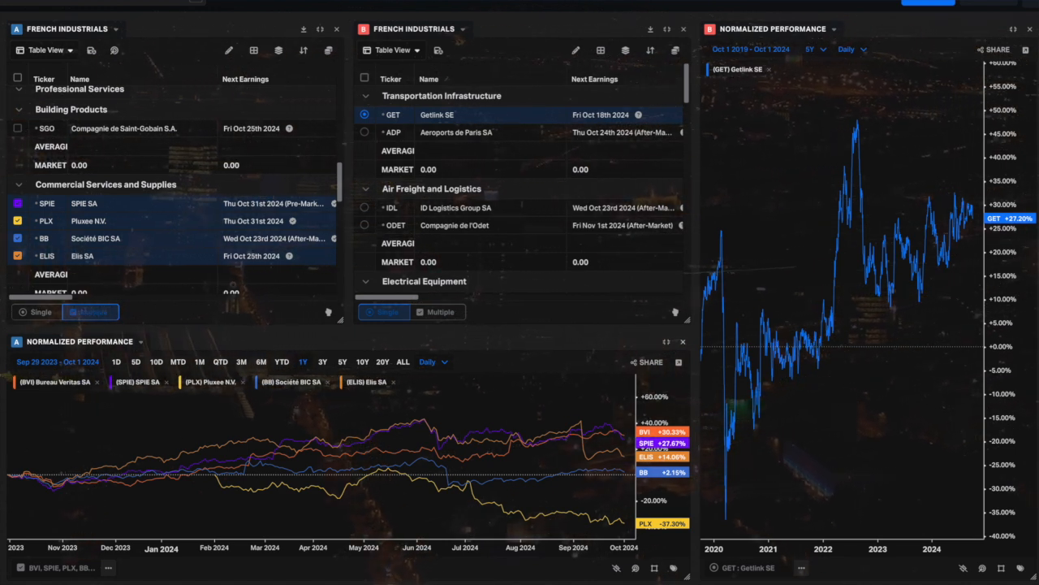
Open the Historical graph for Best Buy and view the list of saved chart templates.
mouse_move(0, 478)
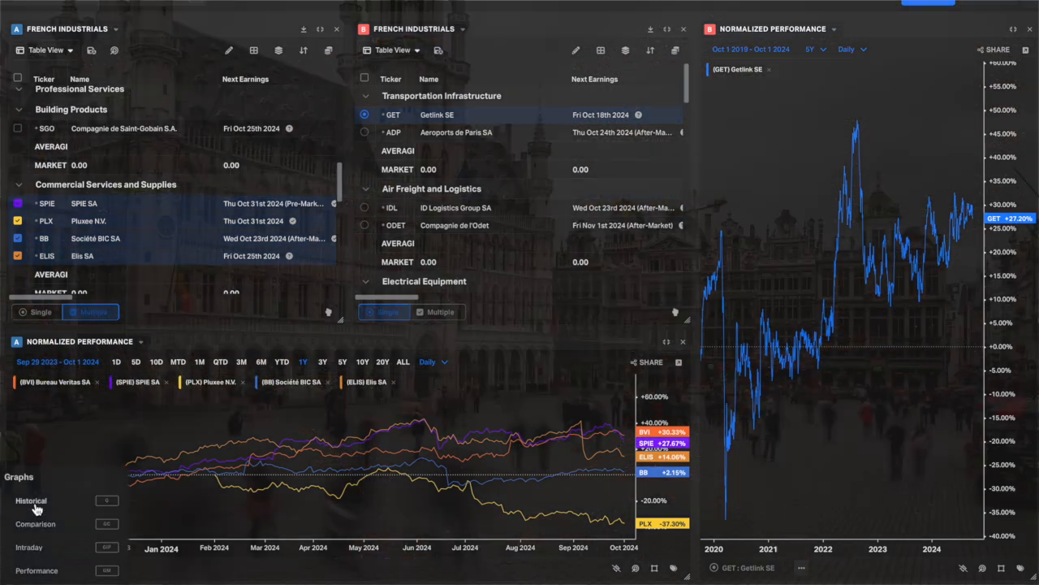
click(35, 505)
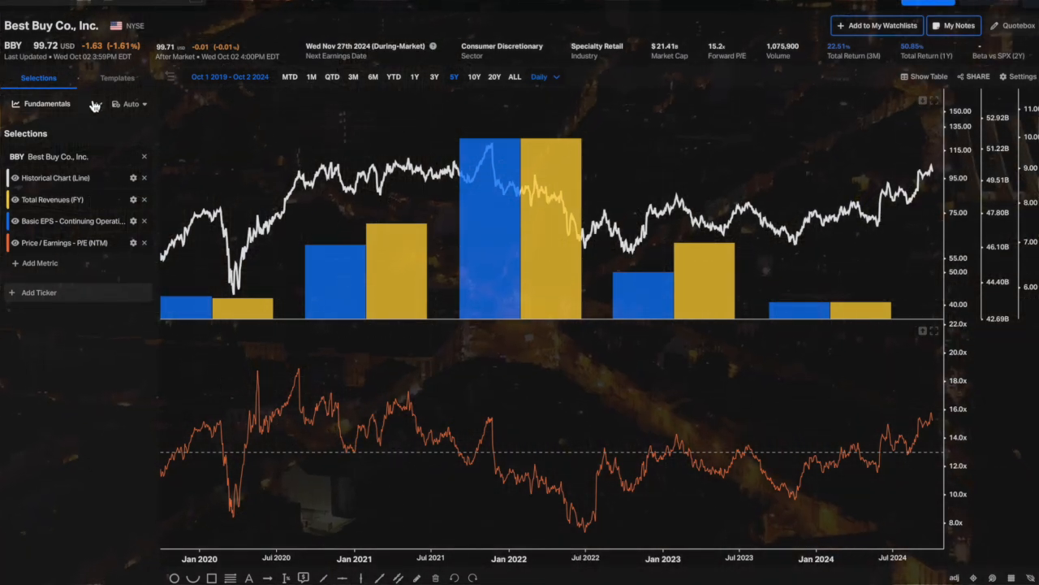
click(95, 103)
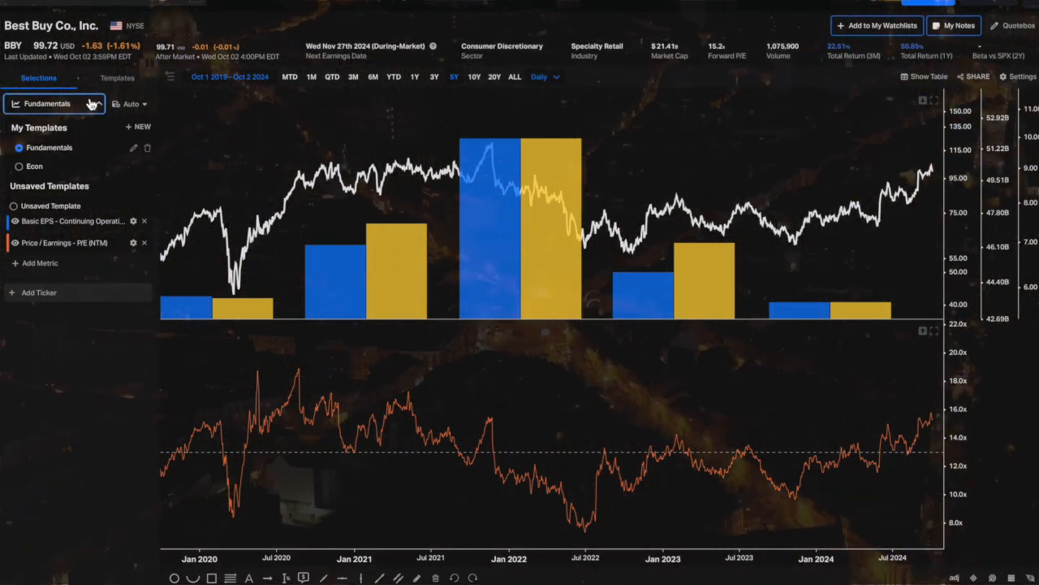
click(77, 104)
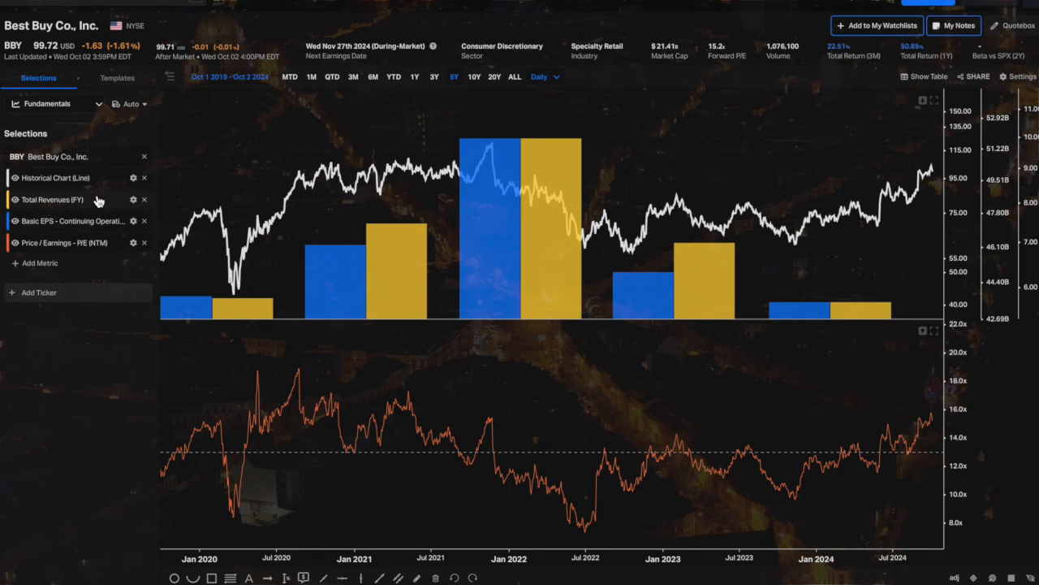
Add the annual (FY) Gross Profit Margin % metric to the Best Buy chart and display it as bars.
click(23, 295)
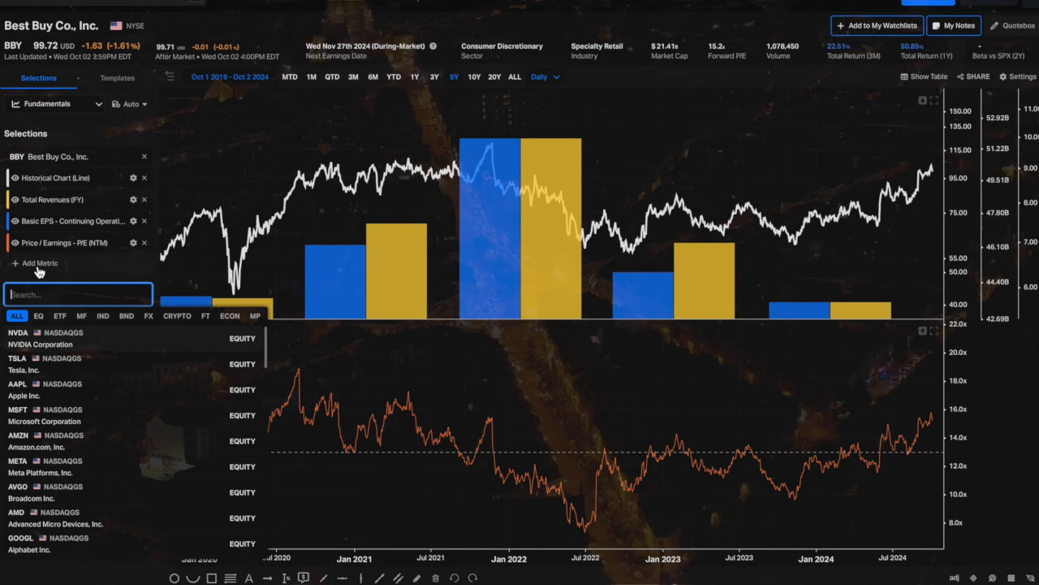
click(34, 264)
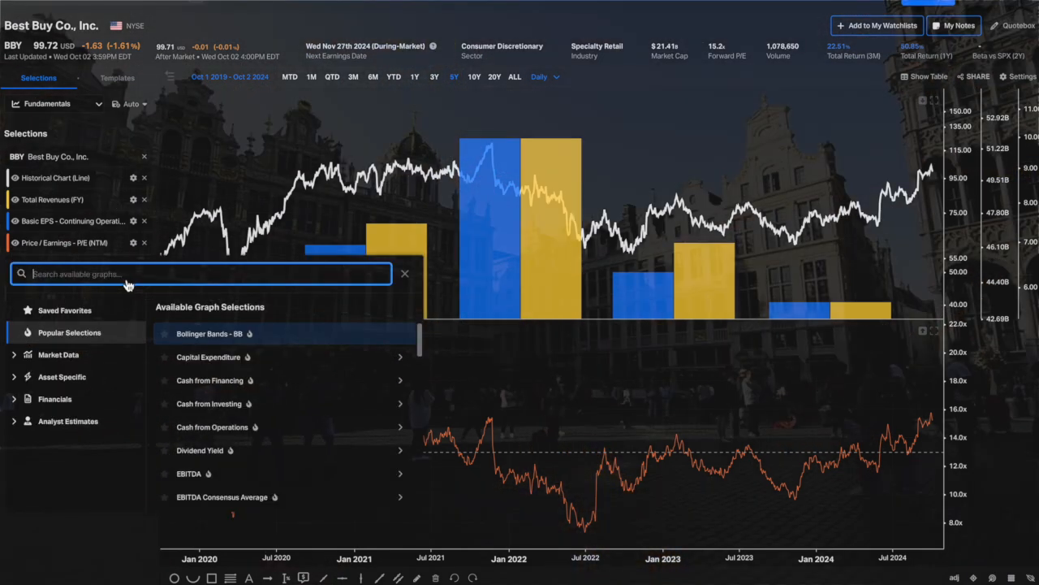
text(margin)
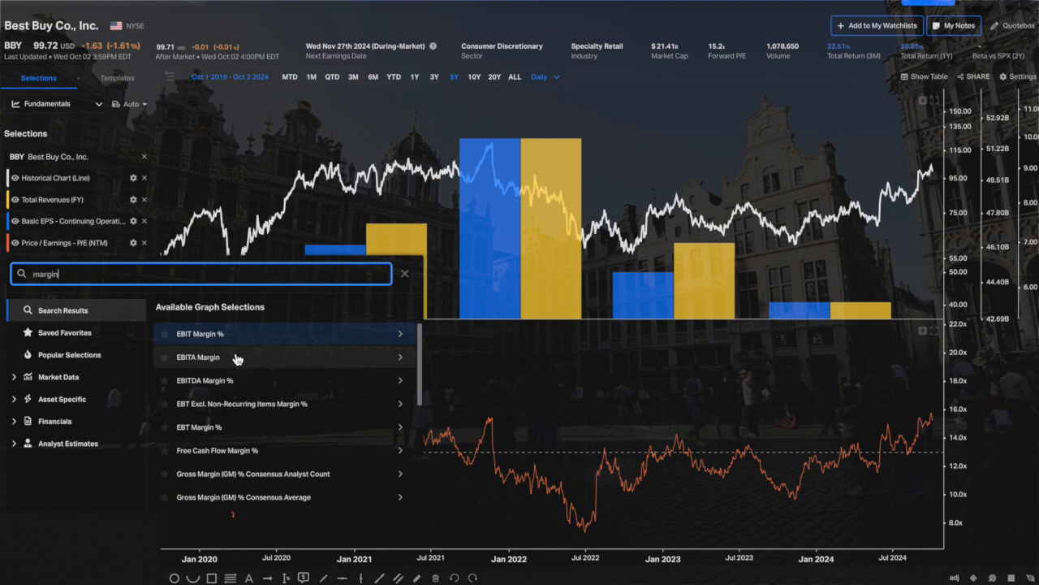
scroll(278, 407, down, 4)
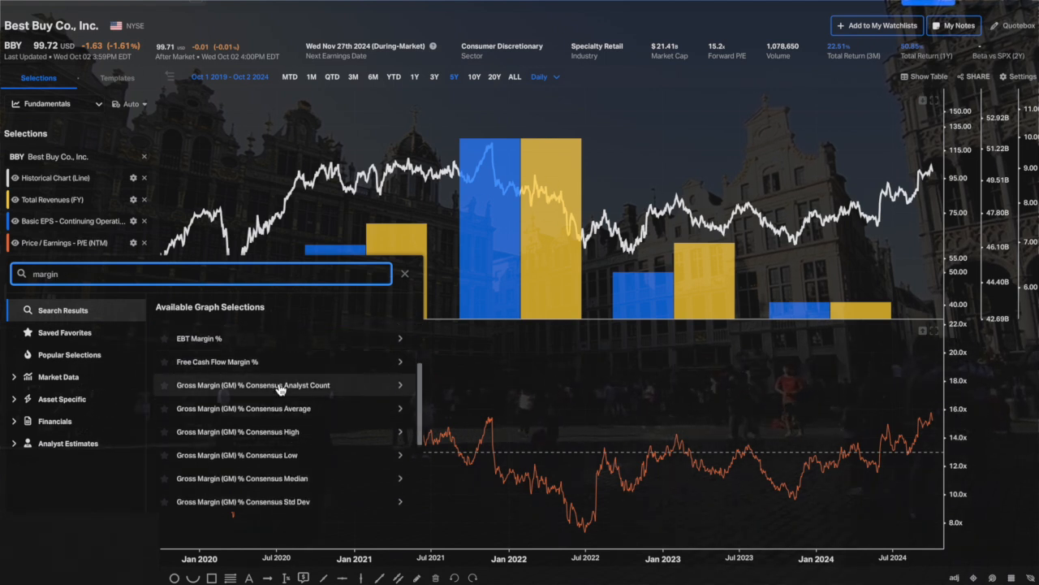
scroll(279, 390, down, 3)
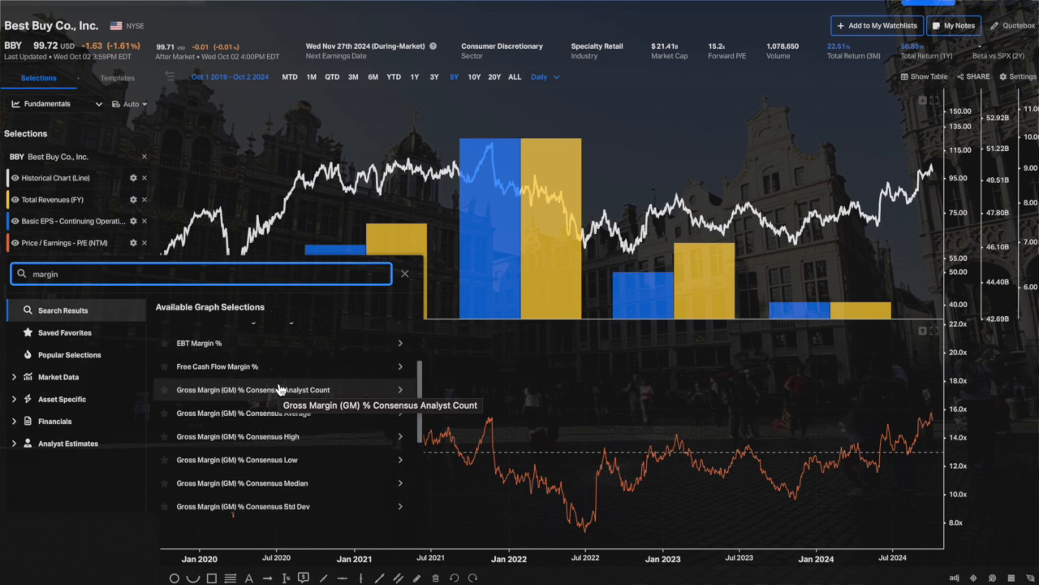
scroll(279, 390, down, 1)
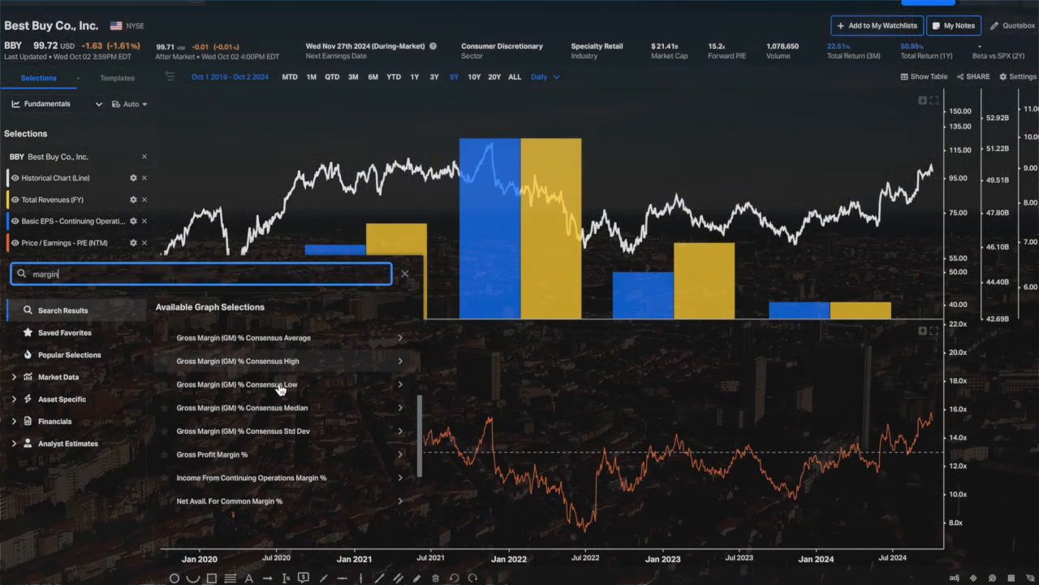
click(228, 454)
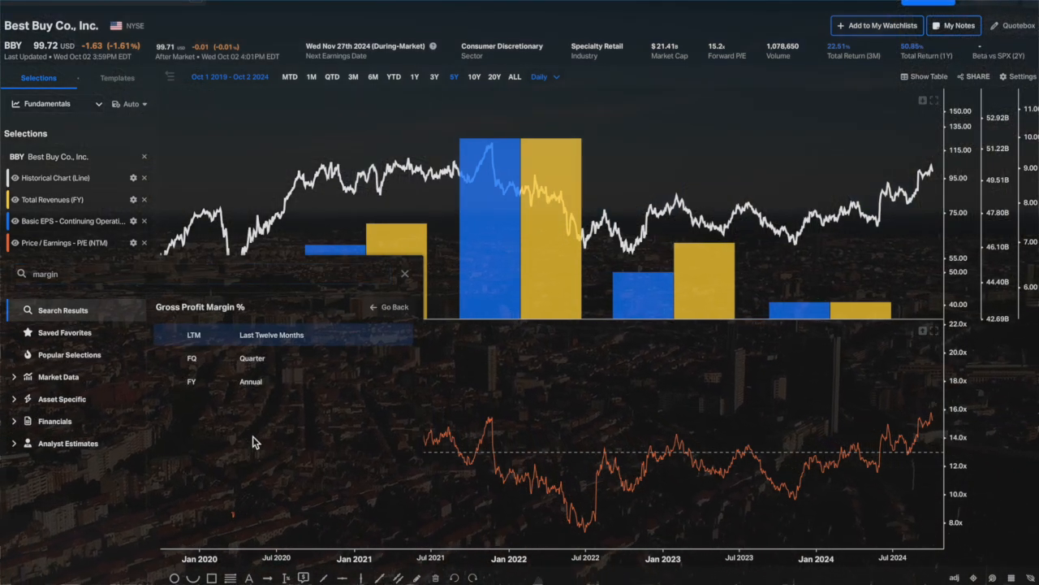
click(246, 383)
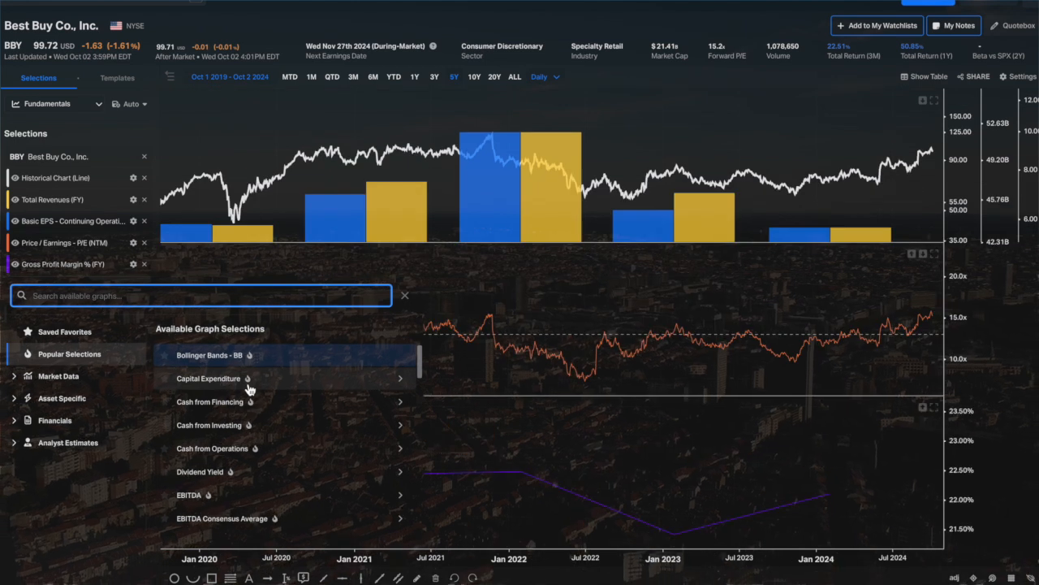
click(751, 446)
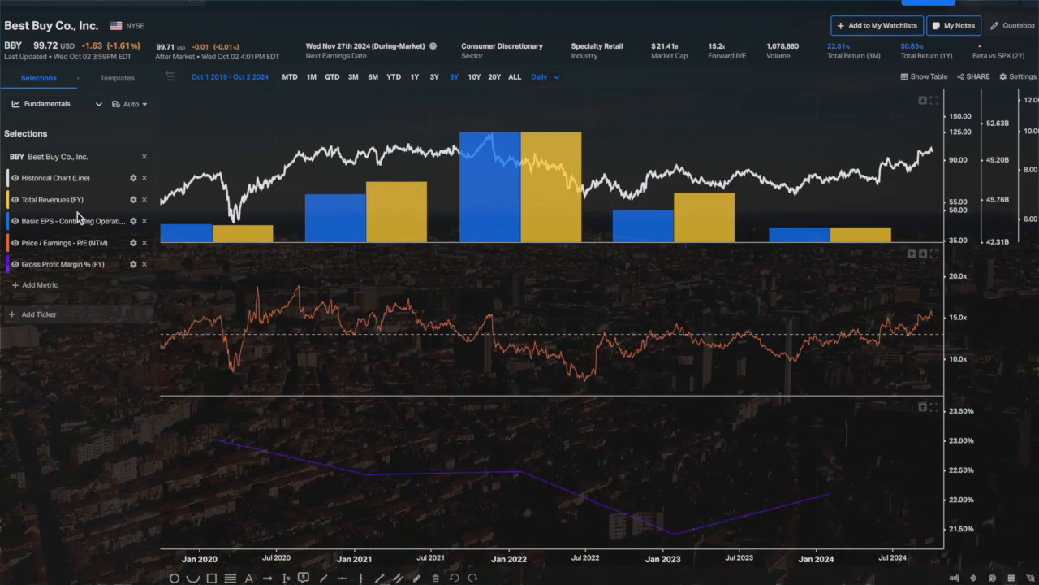
click(133, 264)
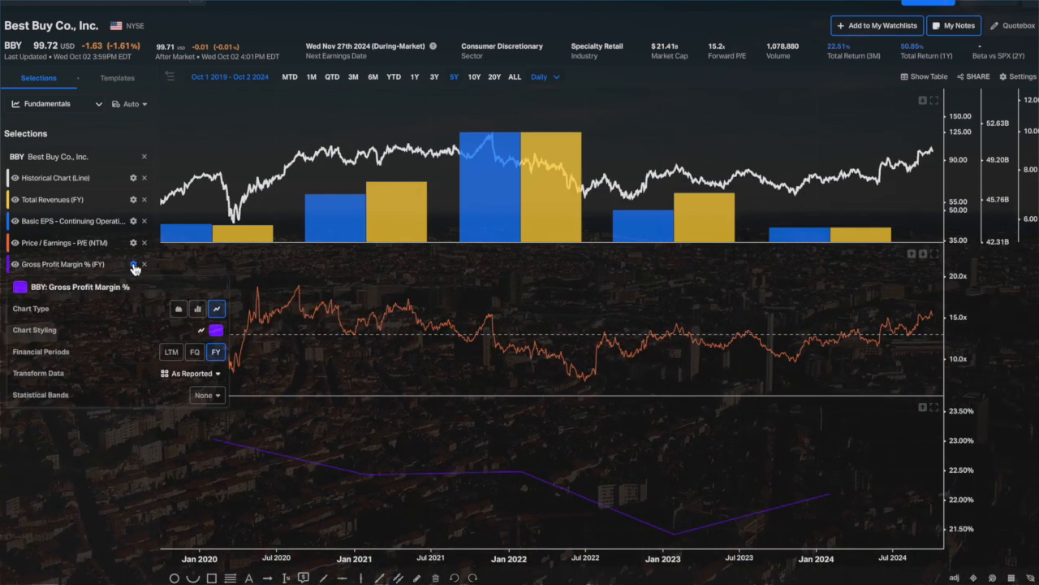
click(198, 309)
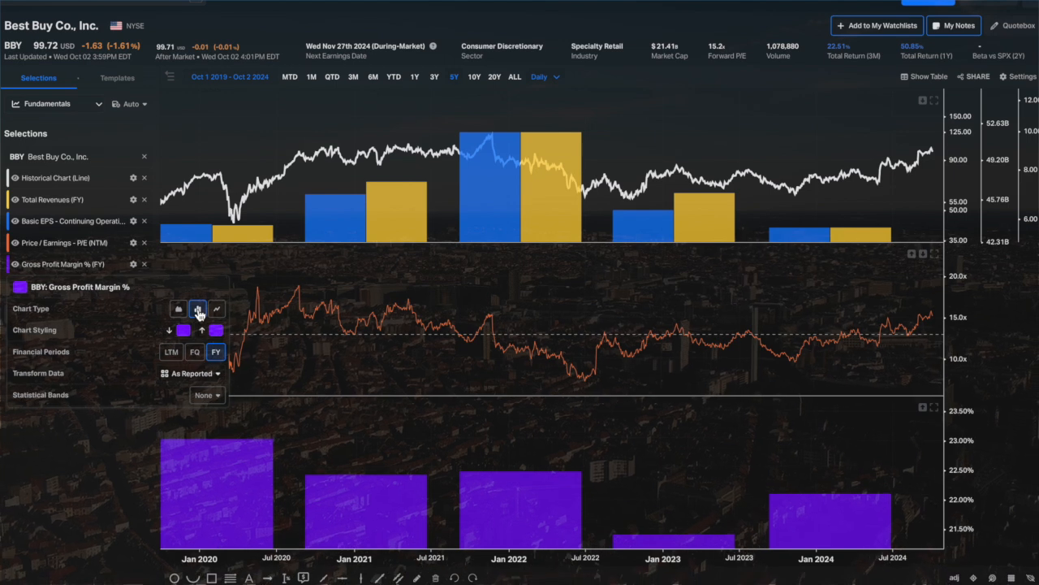
Hide the Historical Chart line and add the annual (FY) Free Cash Flow per Share metric to the Best Buy chart.
click(68, 535)
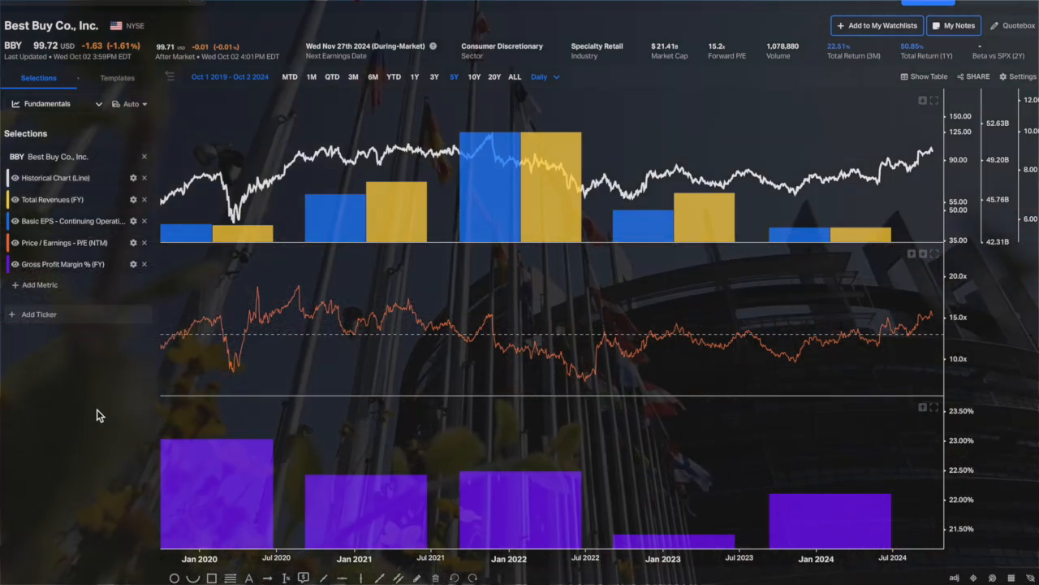
click(16, 178)
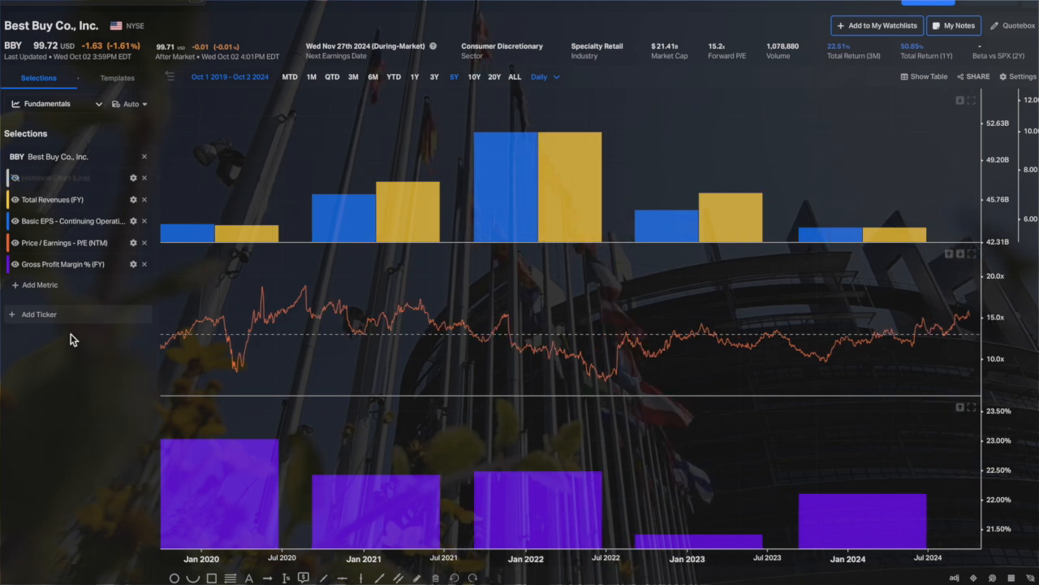
click(39, 289)
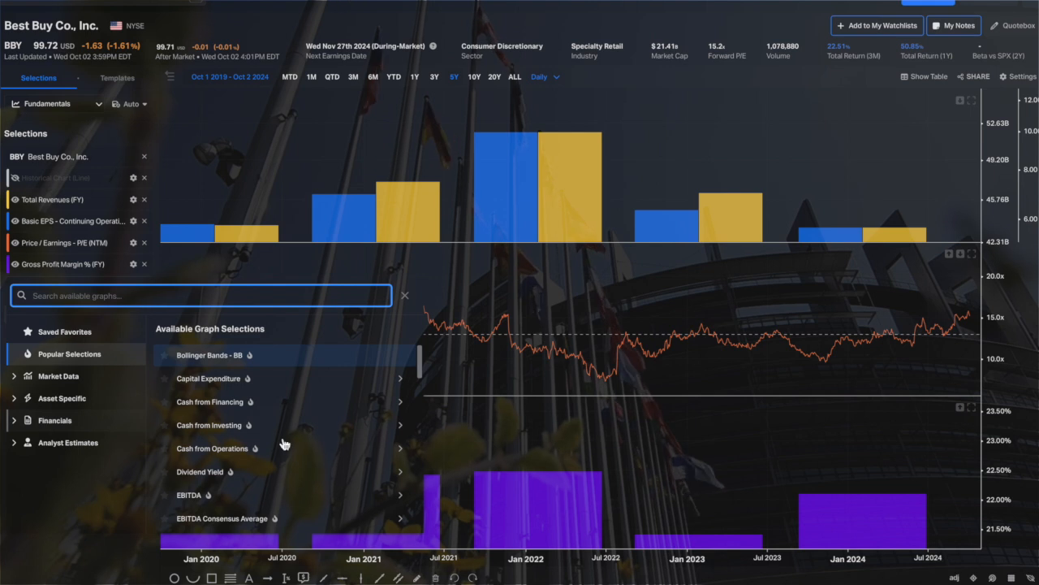
scroll(309, 413, down, 3)
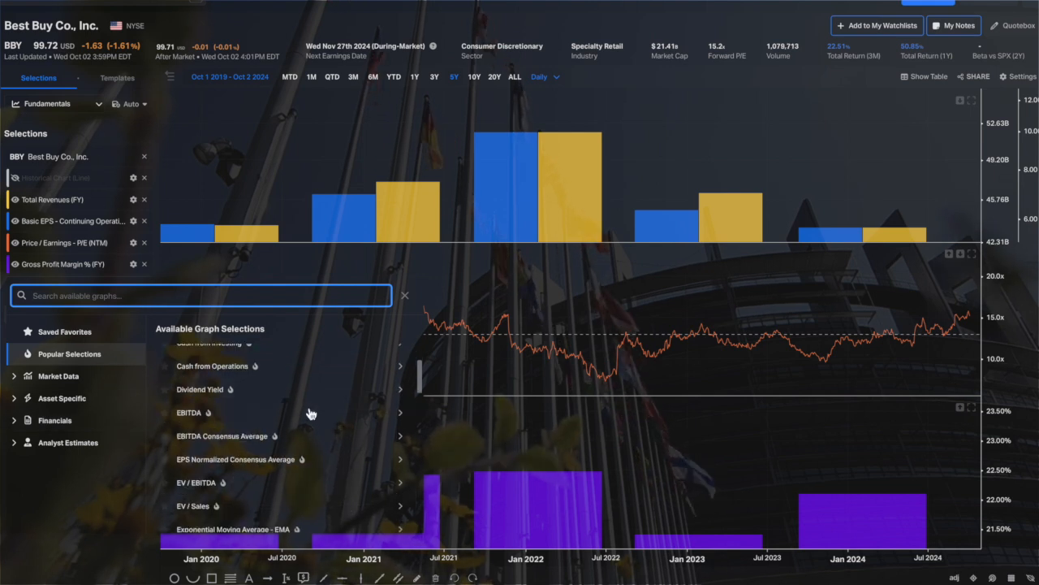
scroll(309, 413, down, 6)
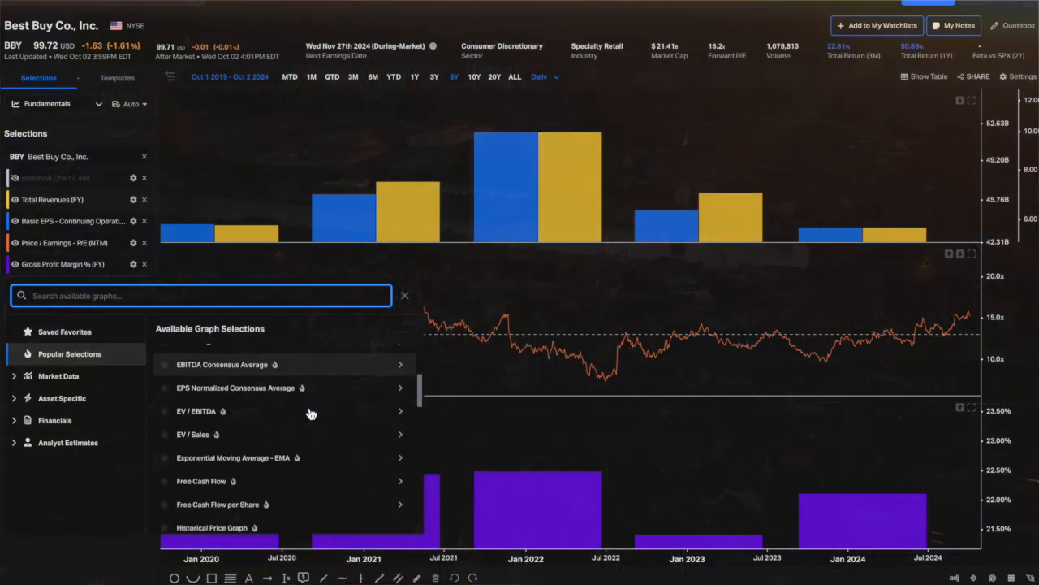
scroll(308, 413, down, 3)
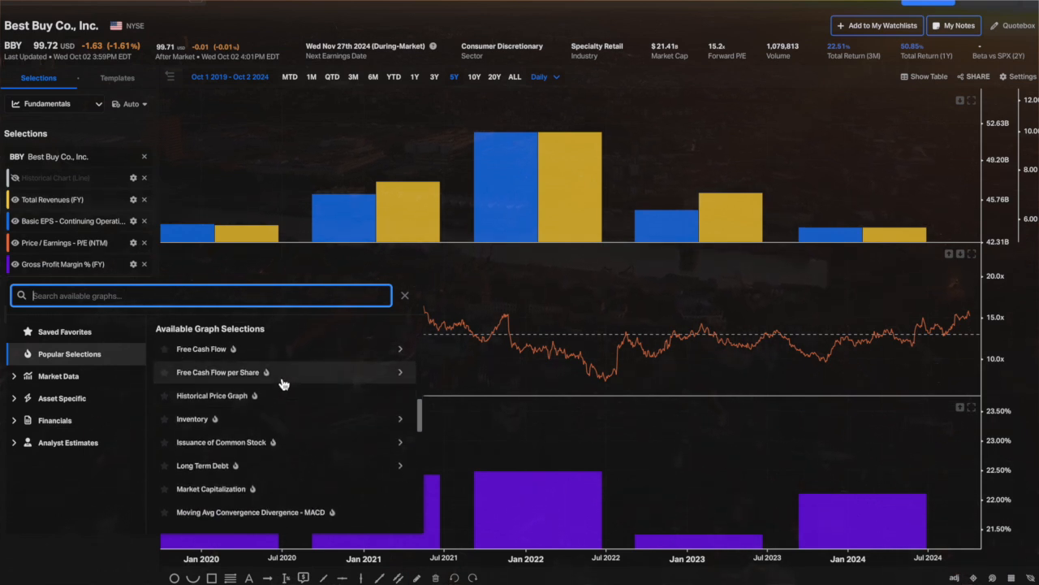
click(282, 382)
click(254, 405)
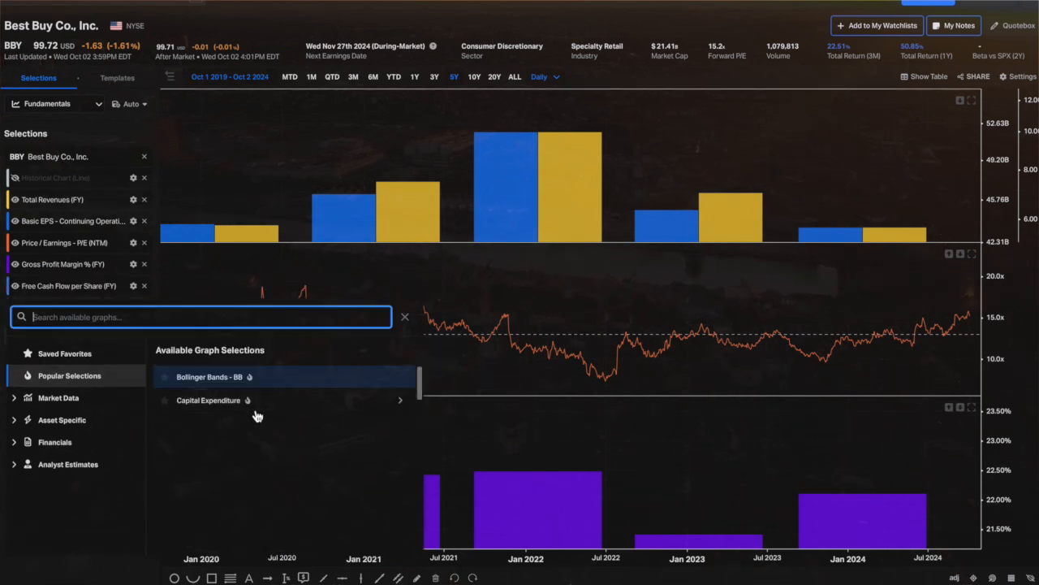
click(185, 231)
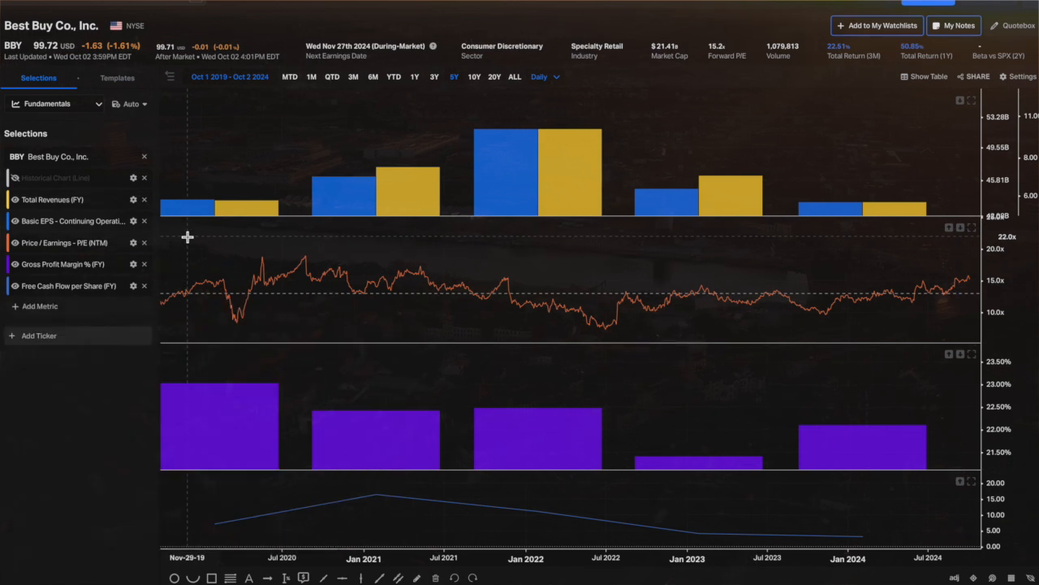
Change the chart type of the Free Cash Flow per Share (FY) metric to bars.
click(132, 287)
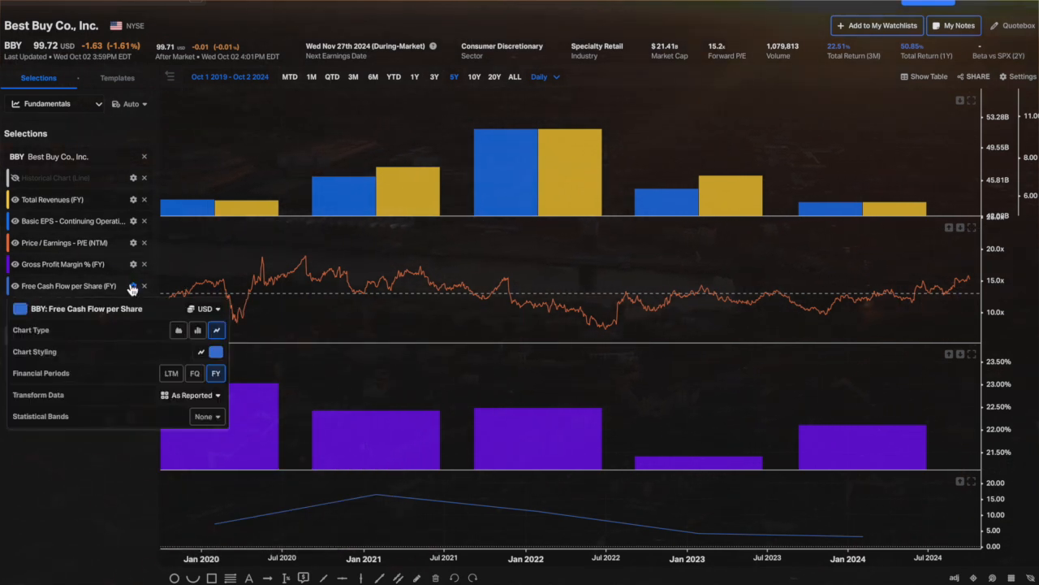
click(199, 331)
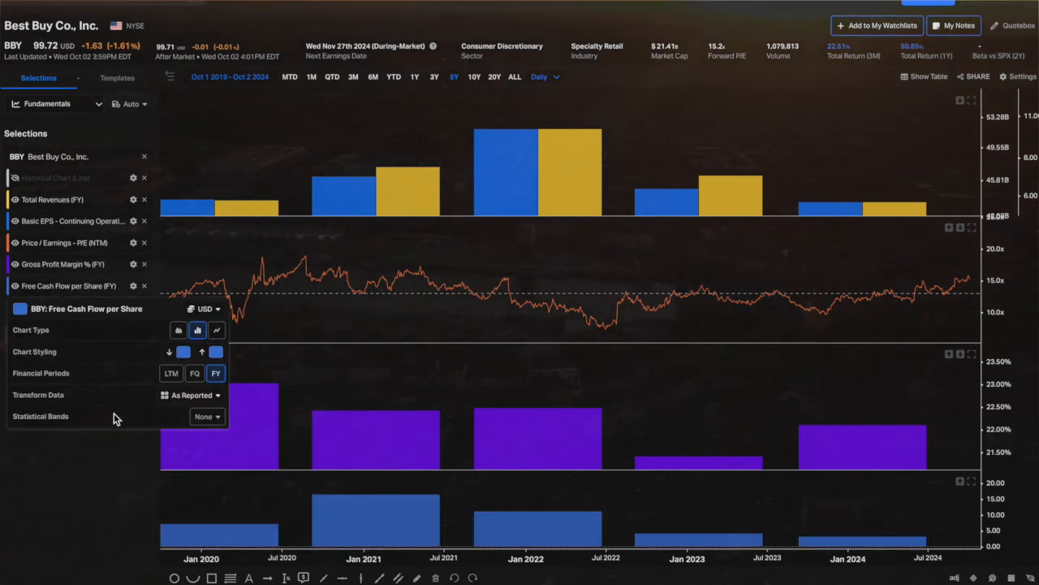
click(101, 454)
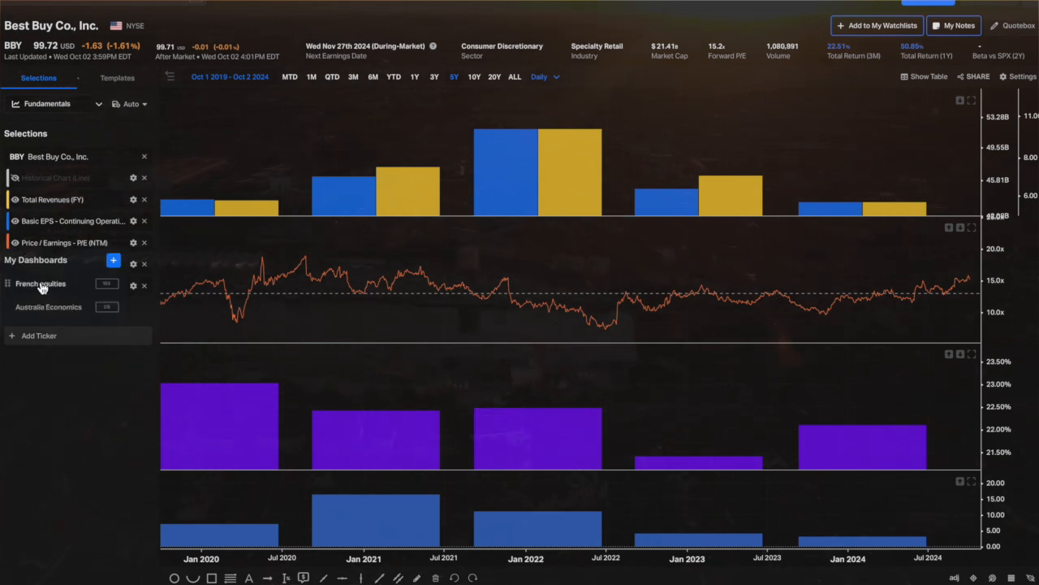
Open the French equities dashboard and replace the group B Normalized Performance graph with a Historical Graph Templates component.
click(41, 284)
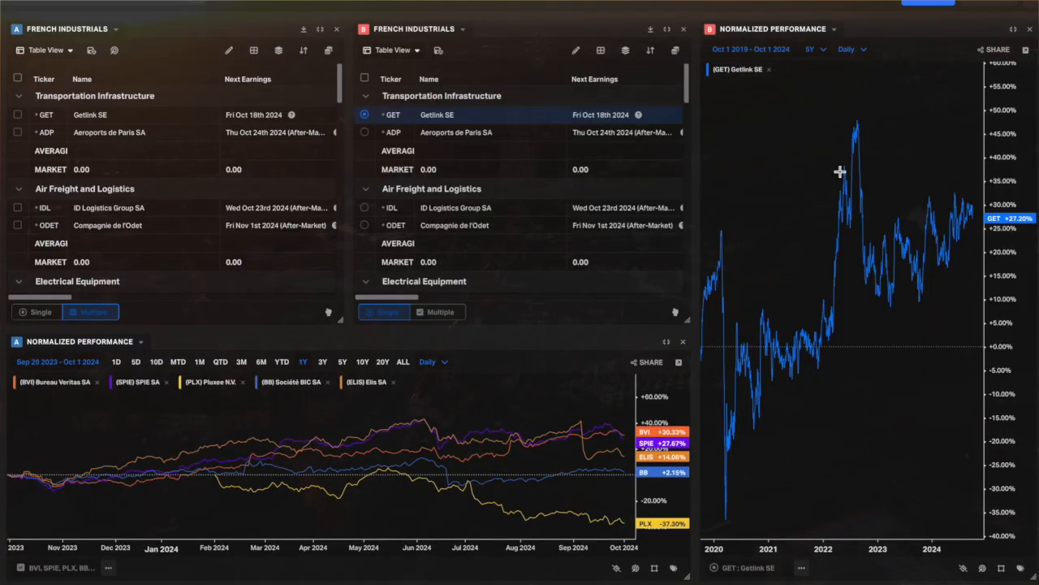
click(1030, 29)
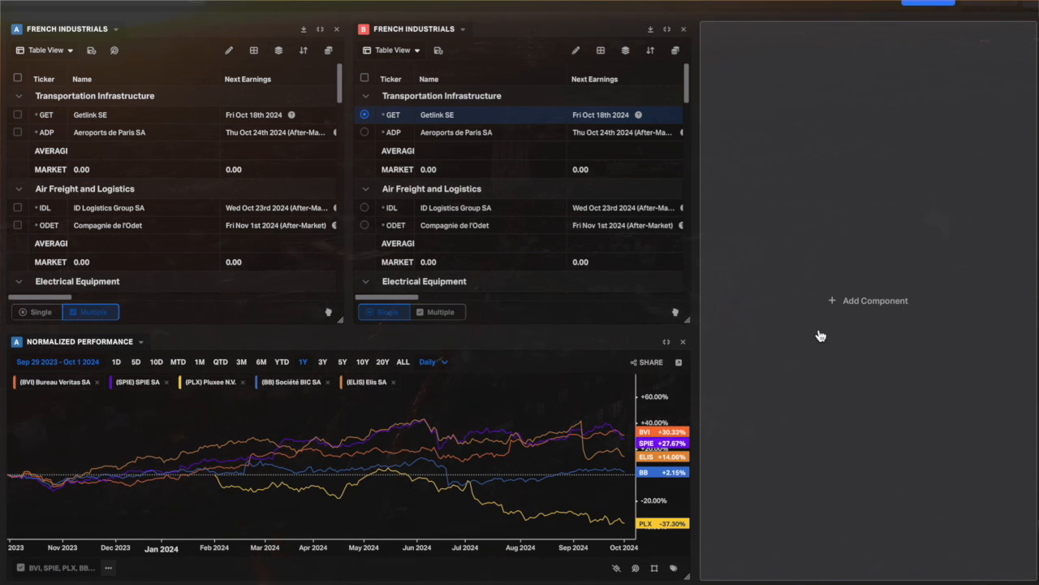
click(864, 300)
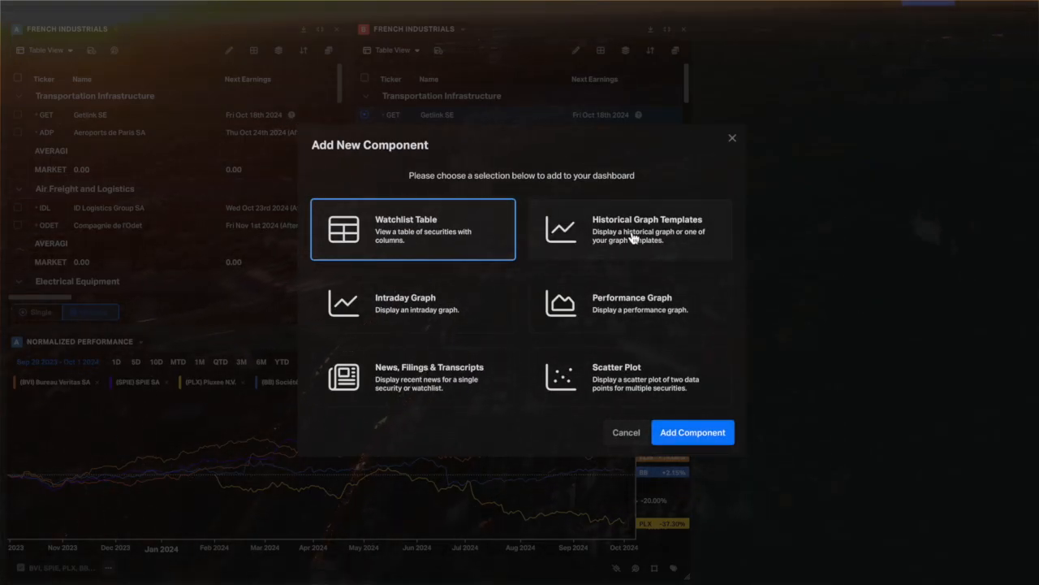
click(689, 431)
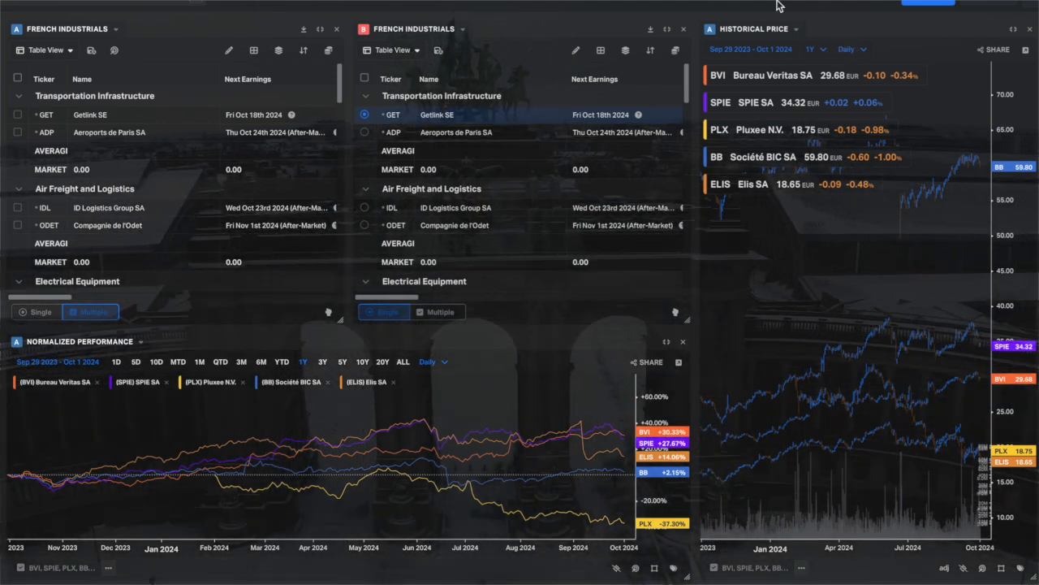
Apply the Fundamentals chart template to the new historical graph and link it to group B.
click(796, 30)
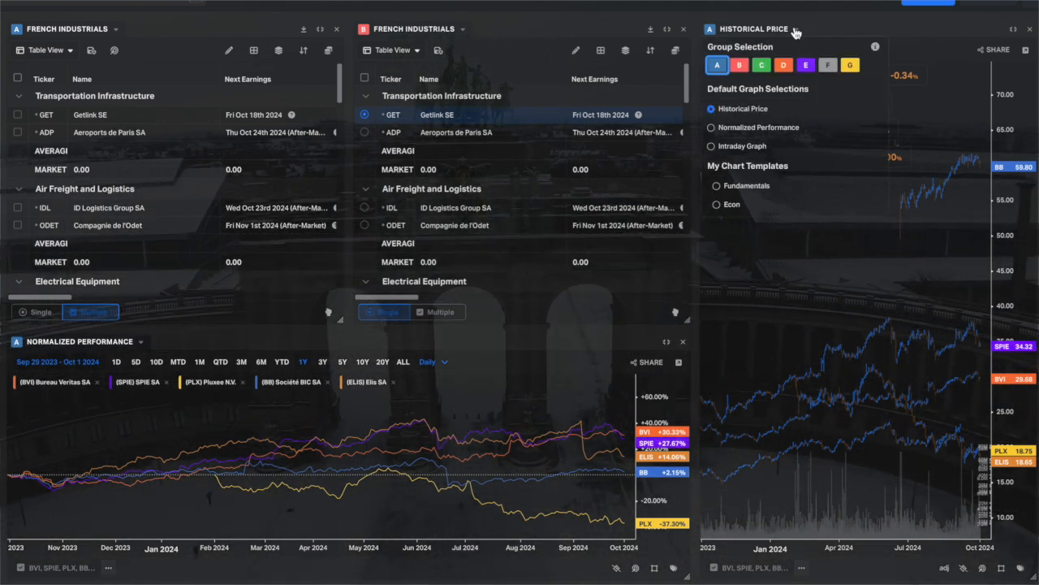
click(718, 187)
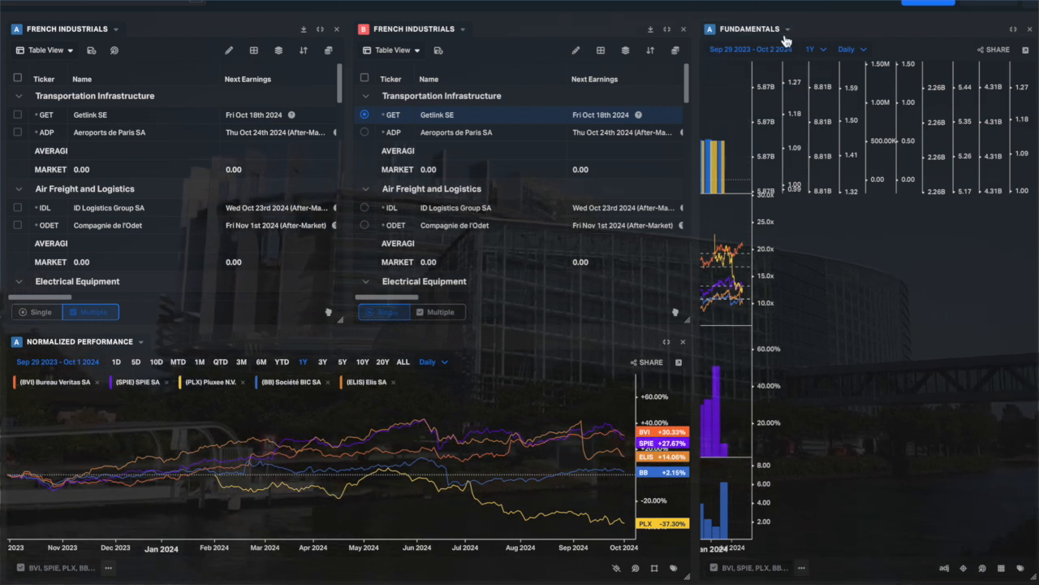
click(725, 30)
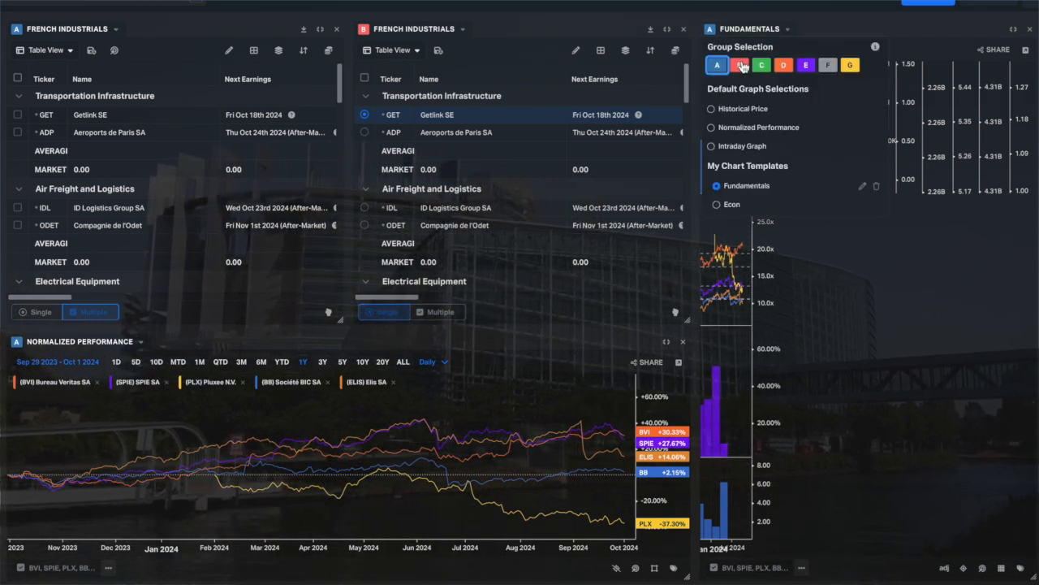
click(739, 65)
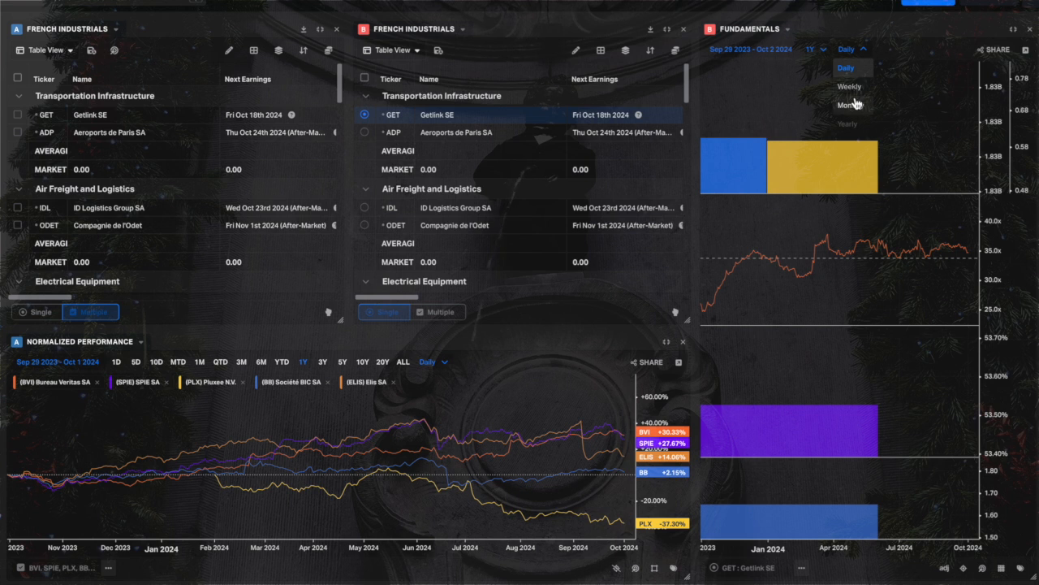
Set the Fundamentals graph to monthly frequency with a 10Y date range.
click(850, 105)
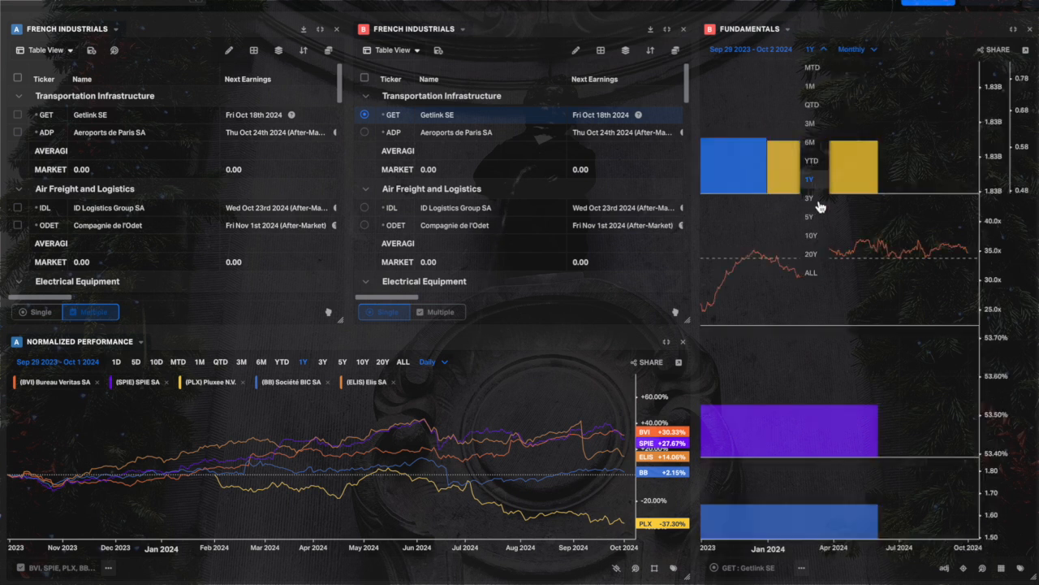
click(817, 238)
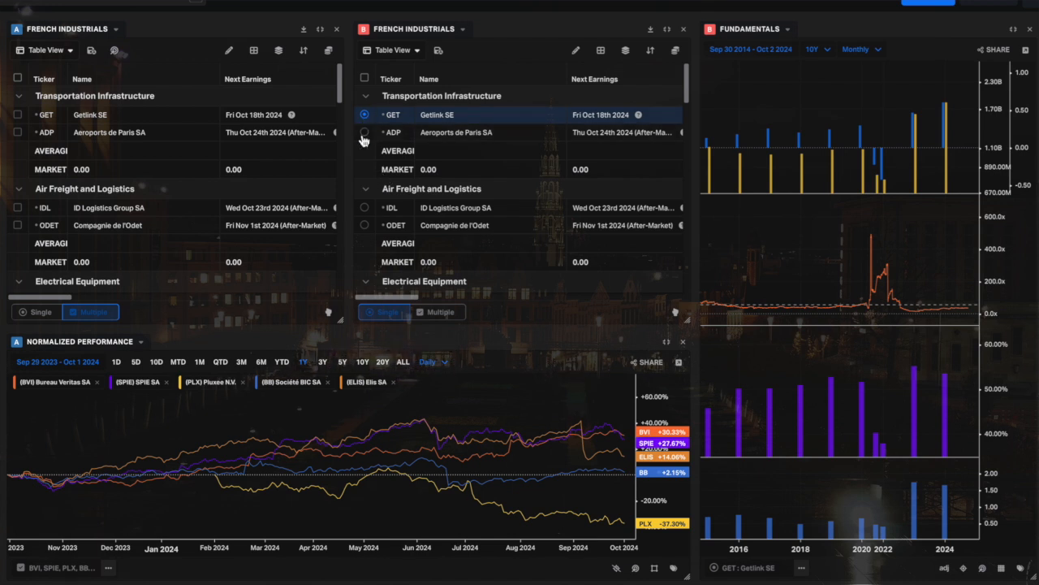
Select Pluxee N.V. under Commercial Services and Supplies in the group B watchlist to view its fundamentals.
scroll(406, 206, down, 5)
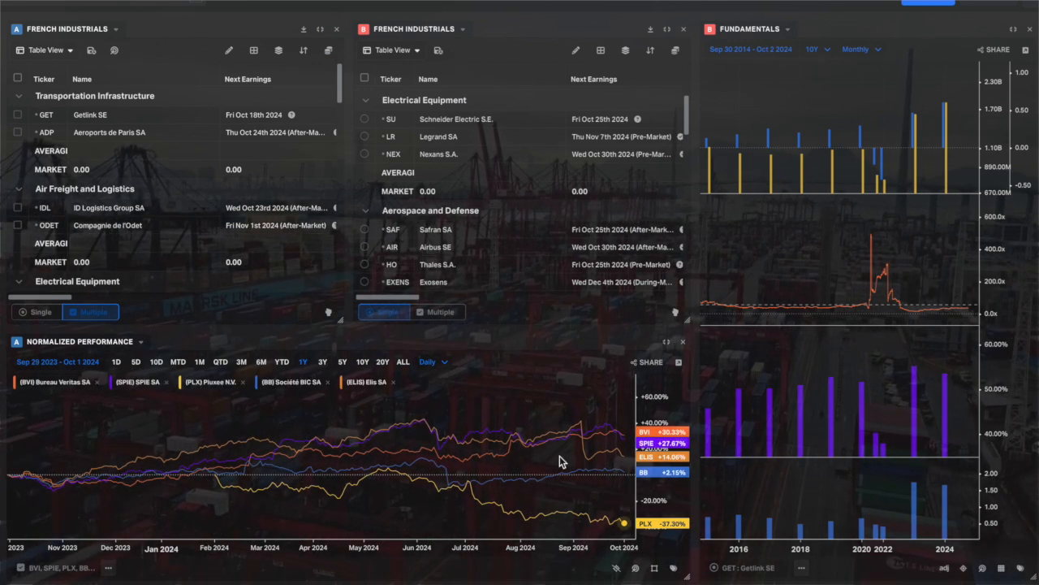
scroll(482, 272, down, 6)
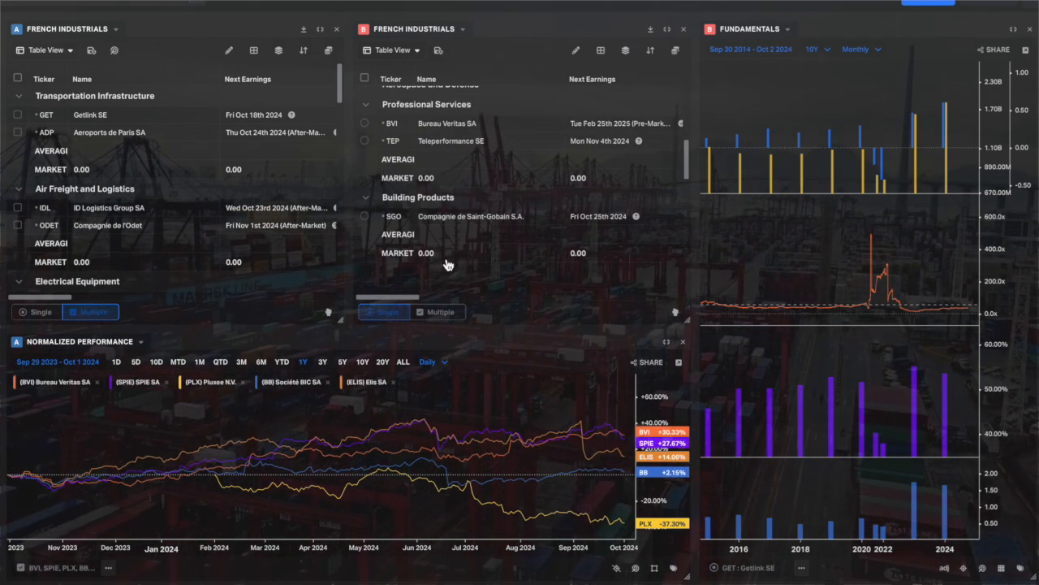
scroll(442, 251, down, 3)
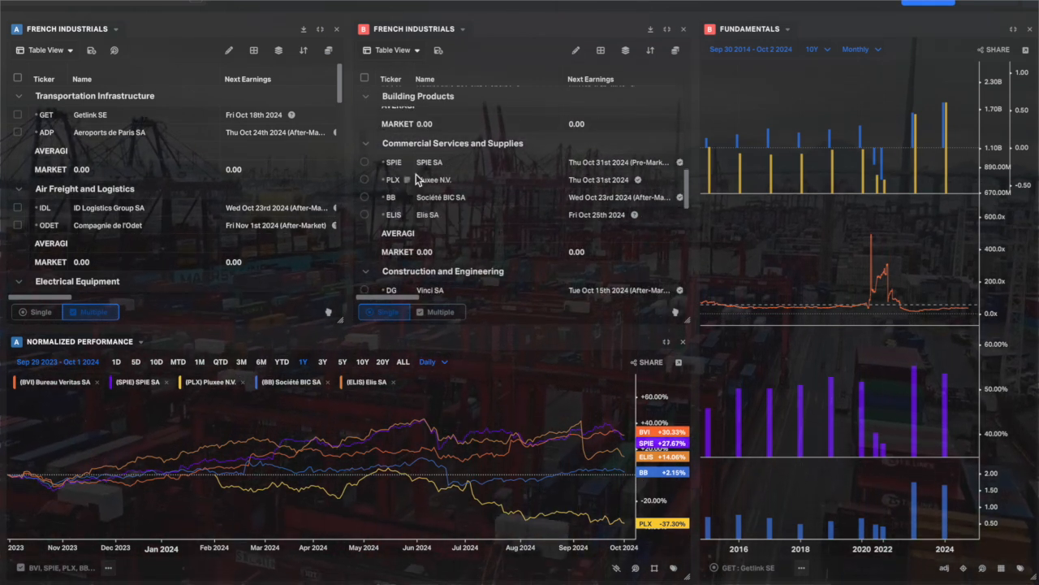
click(364, 180)
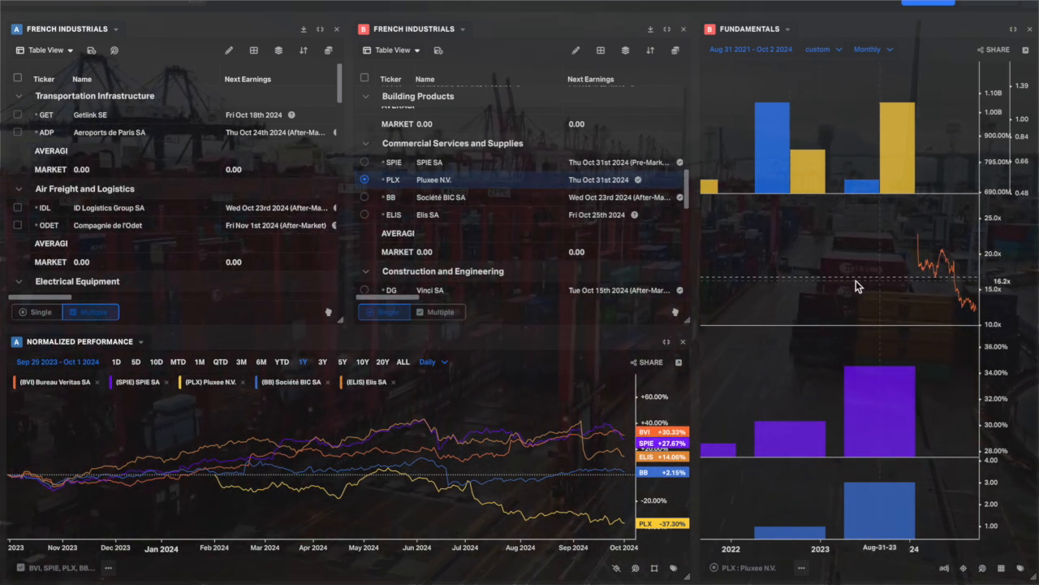
Select Vinci SA under Construction and Engineering in the group B watchlist and extend the Fundamentals graph to 20Y.
scroll(410, 213, down, 3)
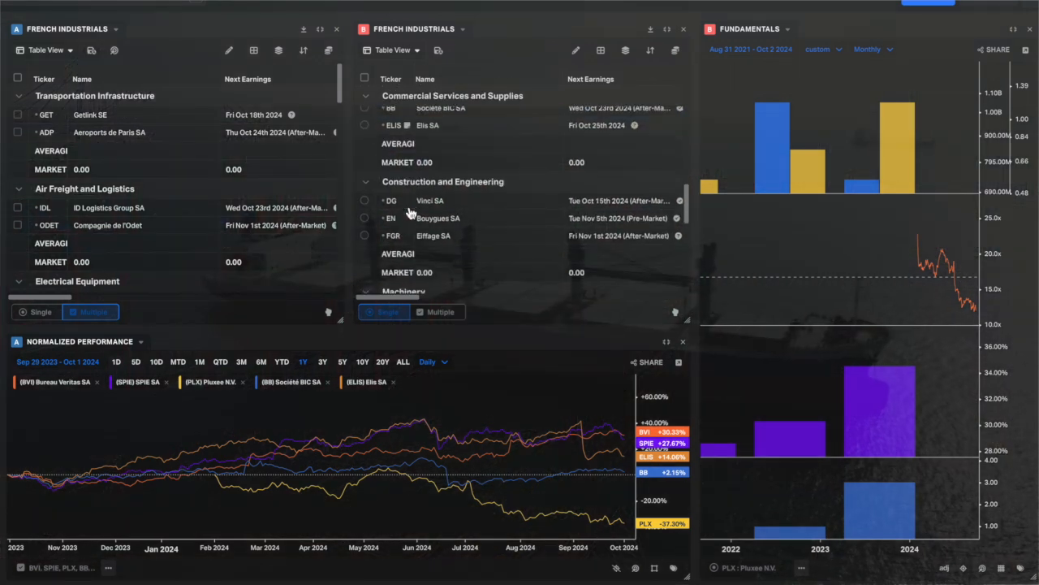
click(364, 201)
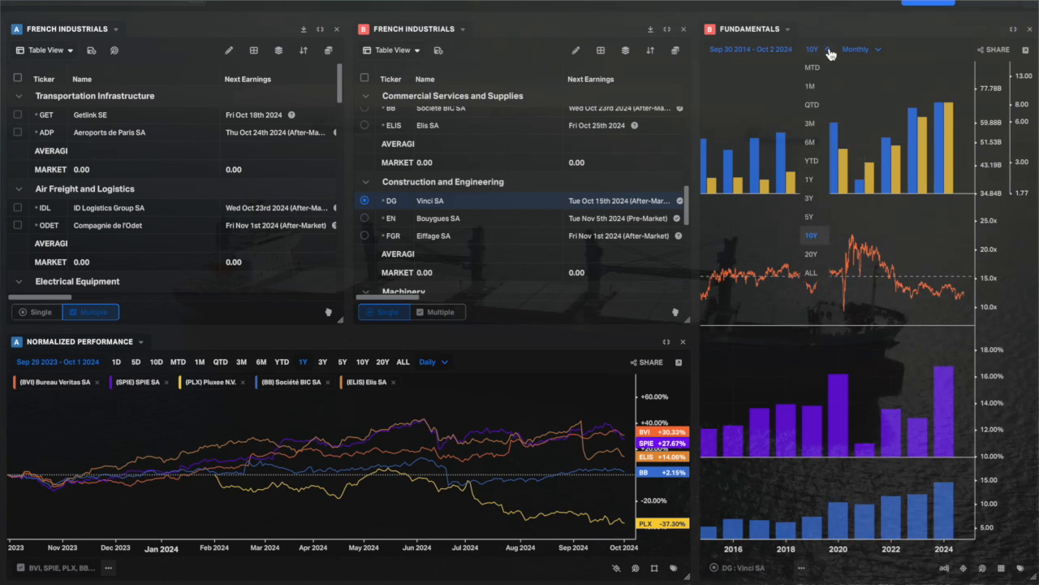
click(812, 254)
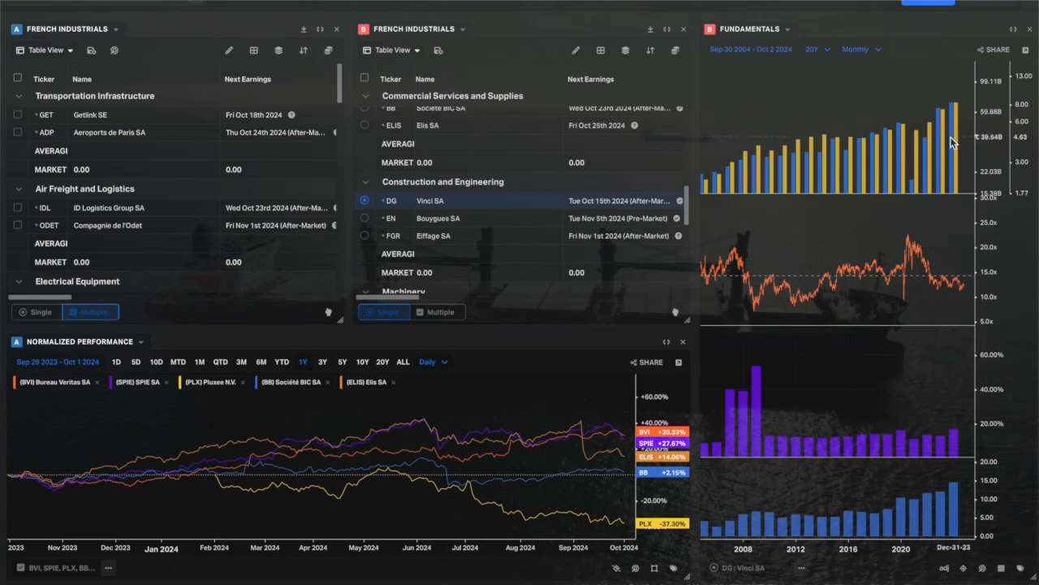
Show the metric labels on the Fundamentals graph and shrink the Price / Earnings pane to enlarge the panes above and below it.
click(1022, 572)
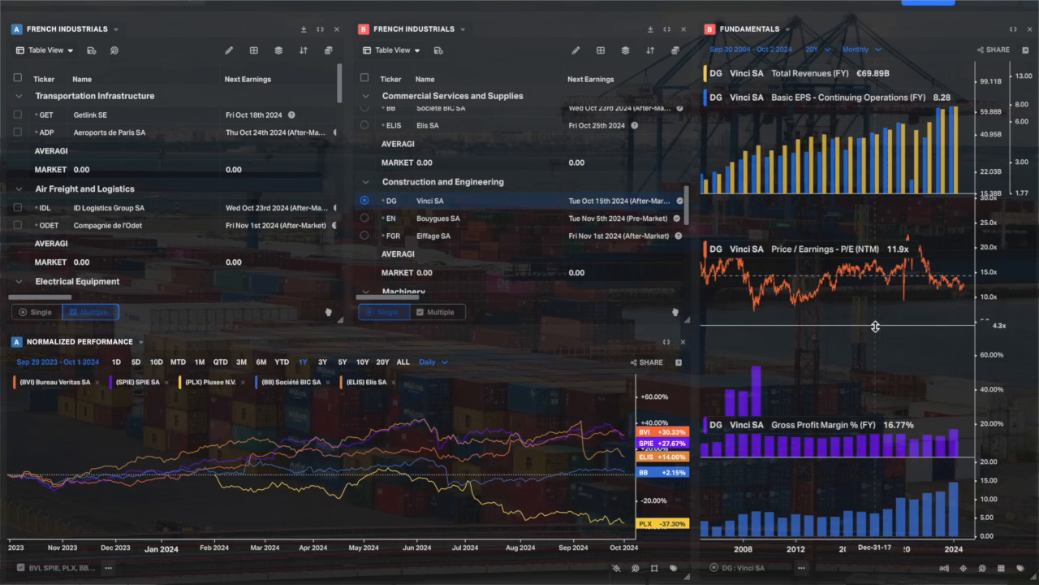
drag(874, 323, 874, 278)
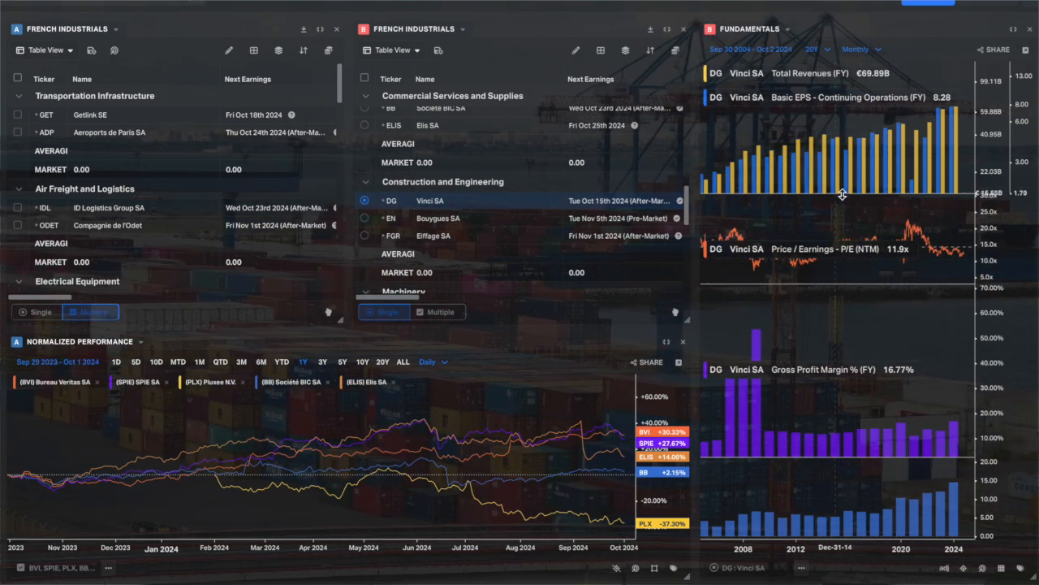
drag(843, 194, 841, 224)
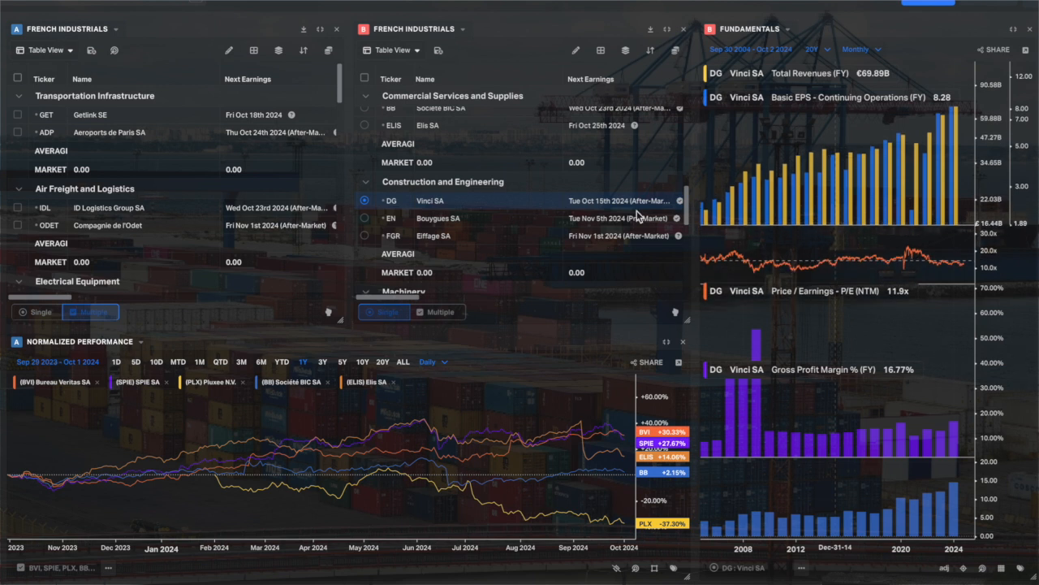
Select Bouygues SA in the group B watchlist to load its fundamentals.
click(365, 218)
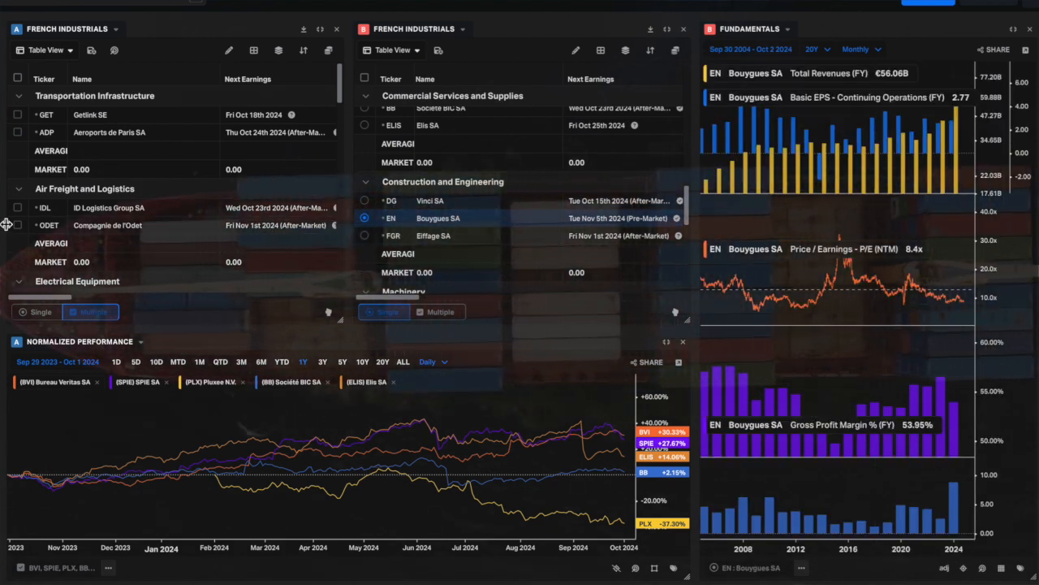
Deselect Bureau Veritas SA in the group A watchlist and add Getlink SE to the group A performance chart.
scroll(9, 227, down, 5)
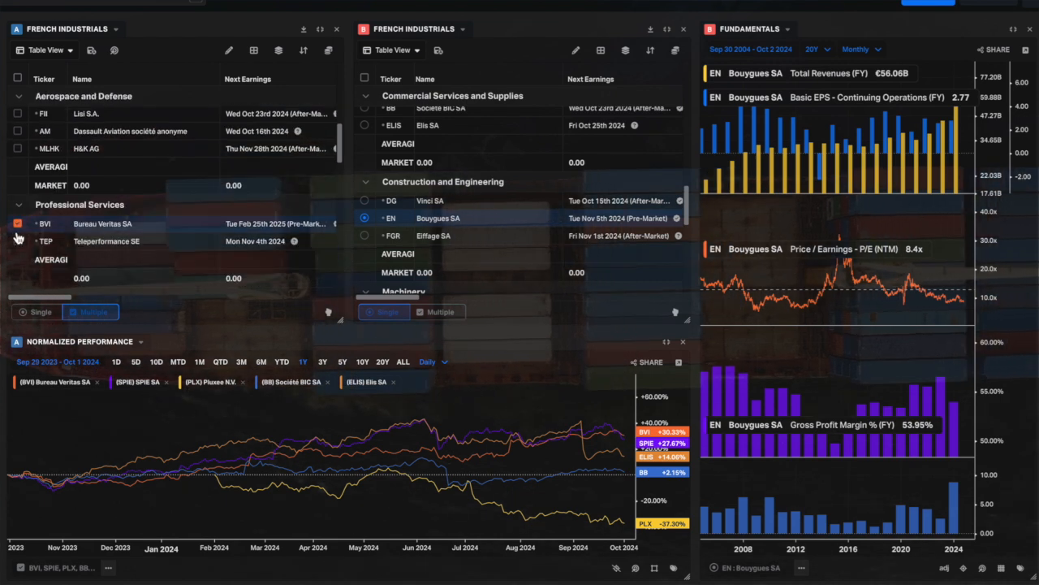
scroll(16, 234, down, 1)
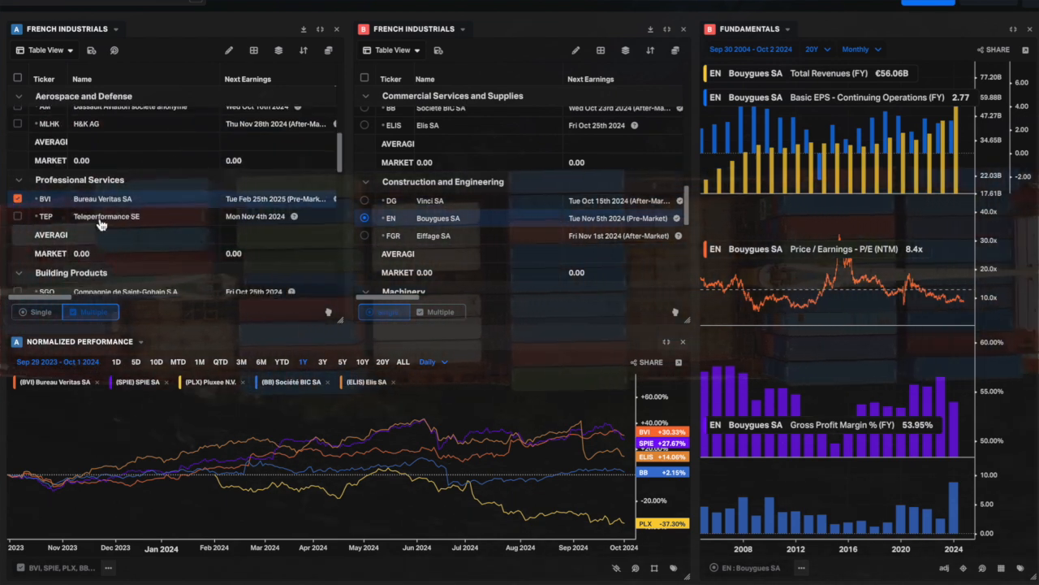
scroll(72, 221, up, 6)
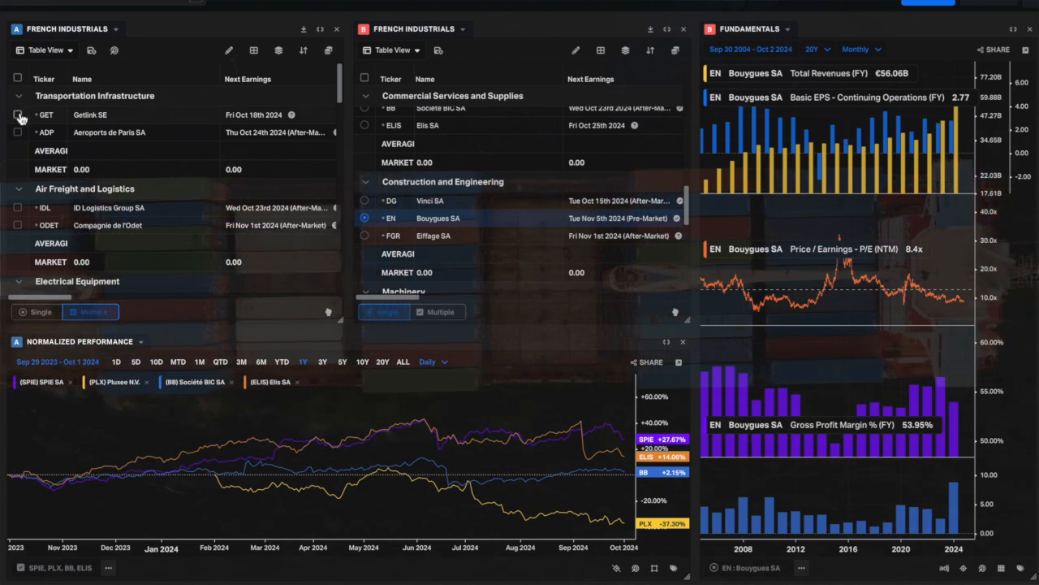
click(18, 116)
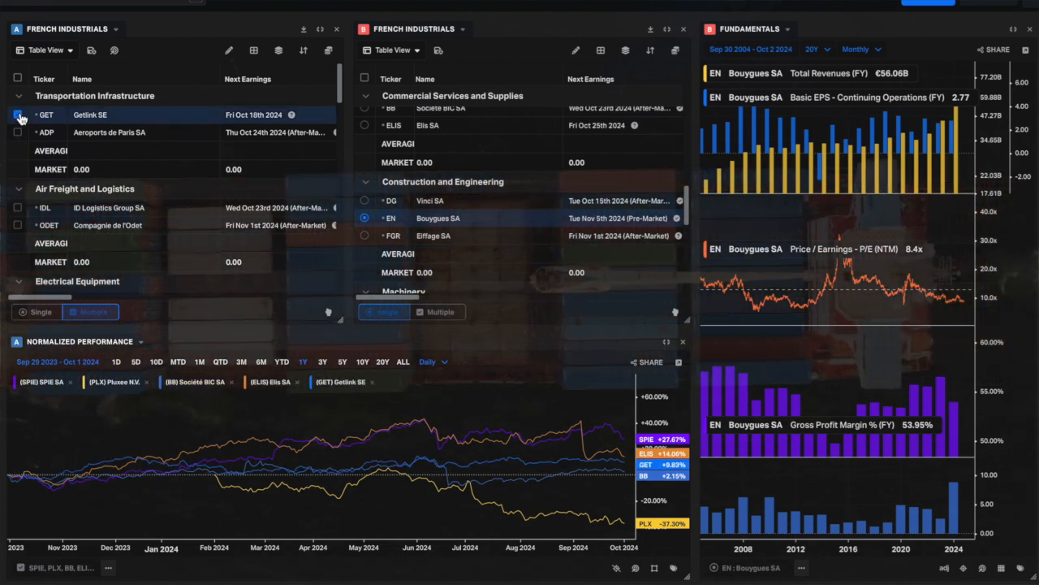